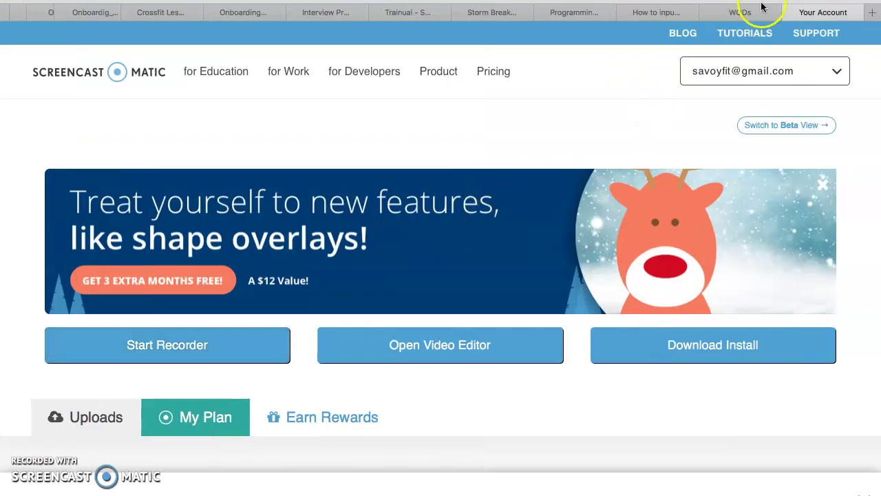
# Step: View the WOD calendar and place the Storm Breaker sheet beside it, showing December Week 1
pyautogui.click(751, 12)
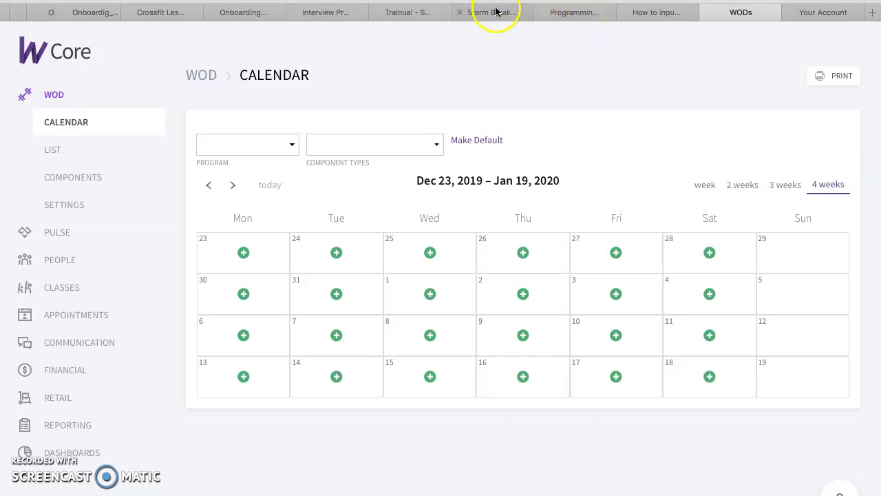
pyautogui.moveTo(495, 11); pyautogui.dragTo(664, 15)
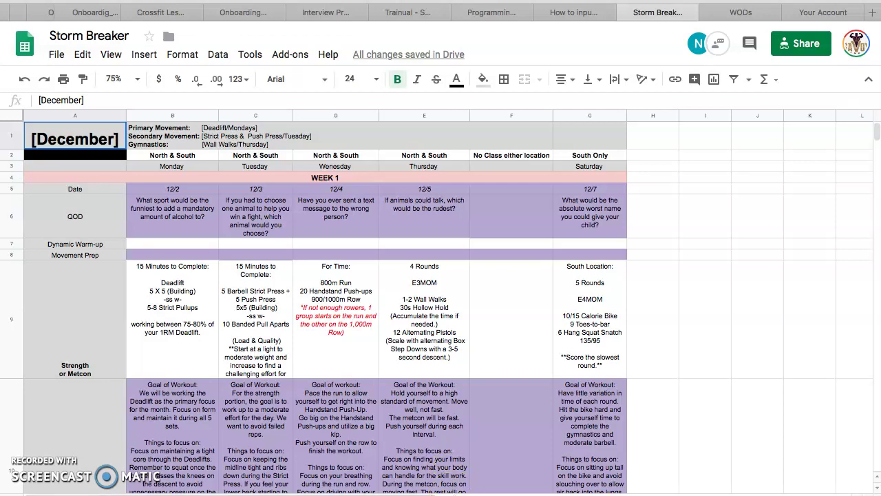
# Step: Review the 1/1 question of the day, warm-up and AMRAP 12 partner workout, then return to Wodify
pyautogui.hotkey('ctrl', 'z')
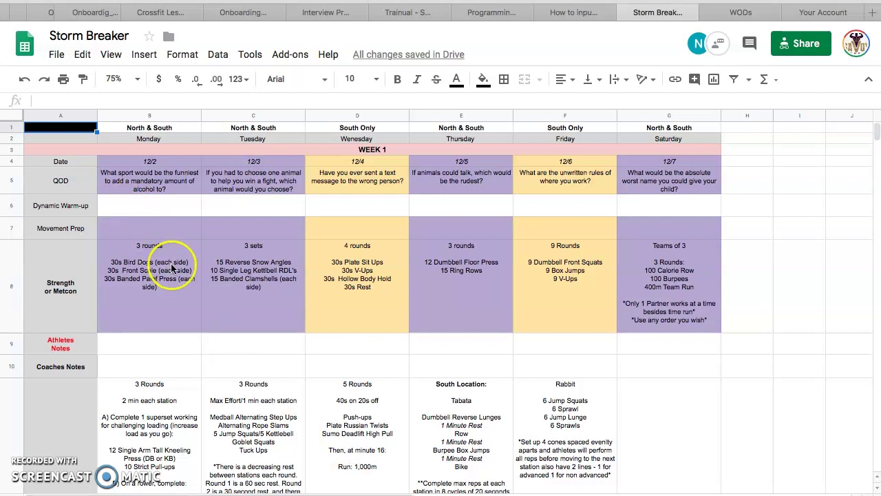
pyautogui.scroll(-1, 174, 268)
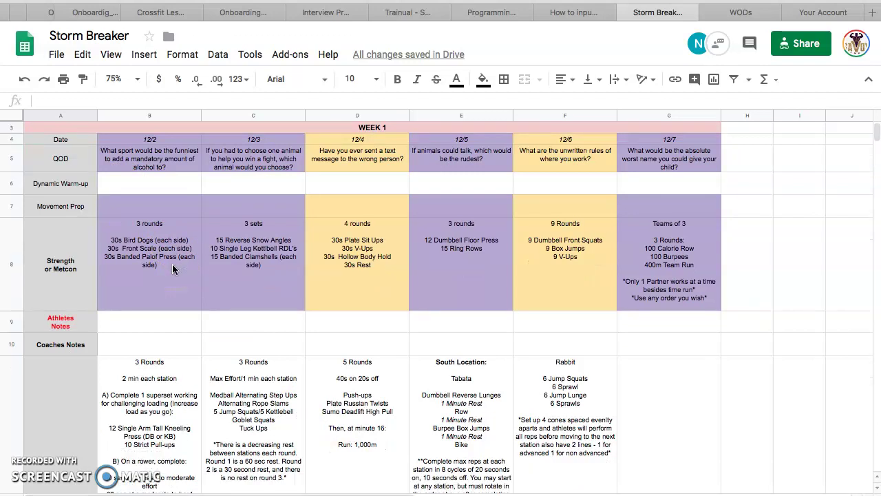
pyautogui.scroll(1, 173, 269)
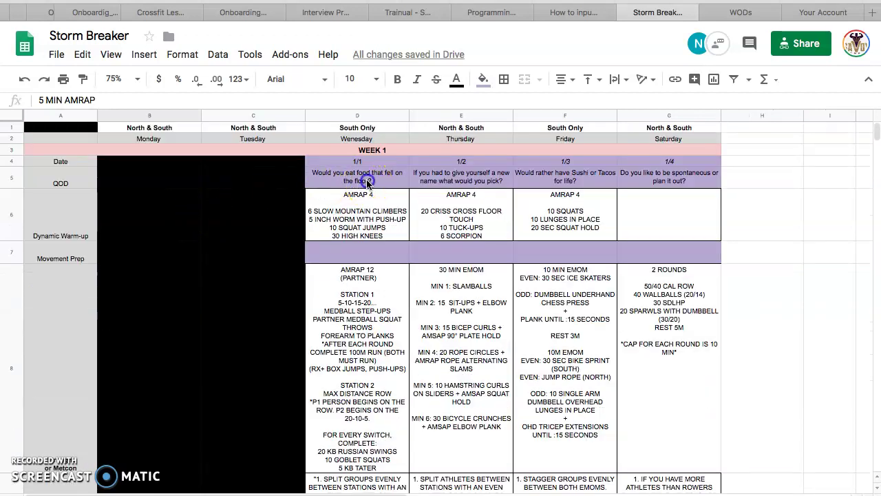
pyautogui.click(367, 181)
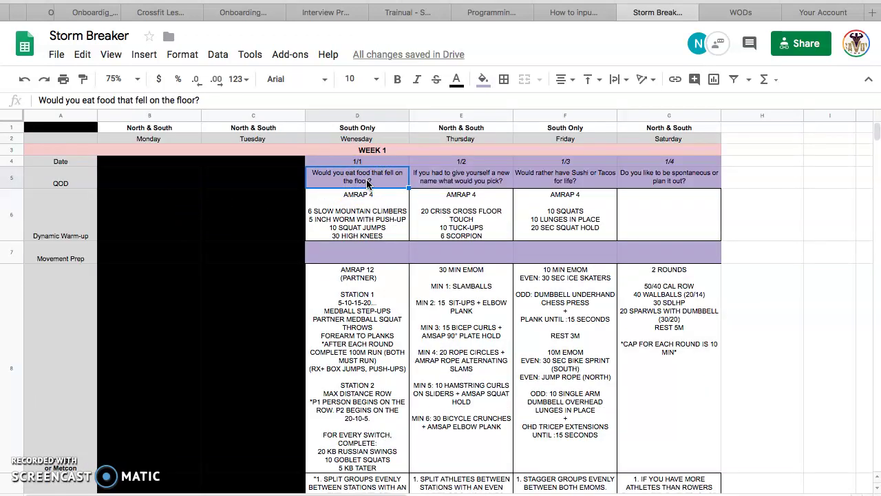
pyautogui.click(363, 210)
pyautogui.click(377, 321)
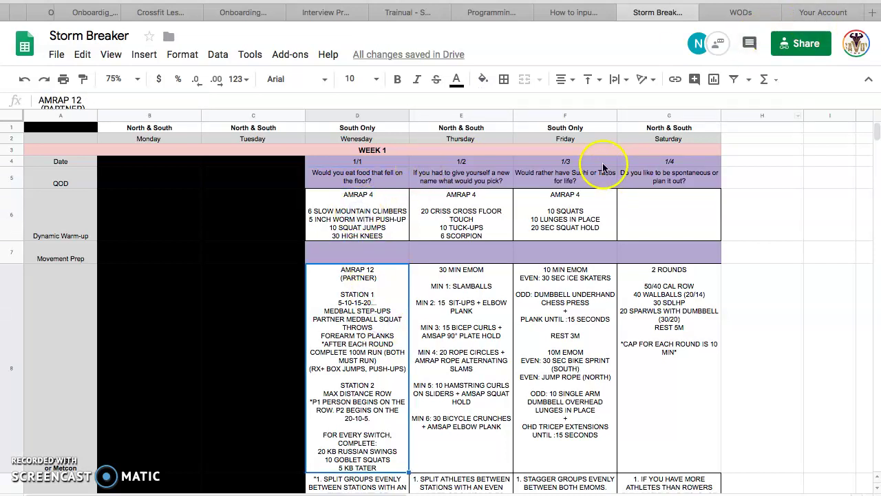
pyautogui.click(756, 12)
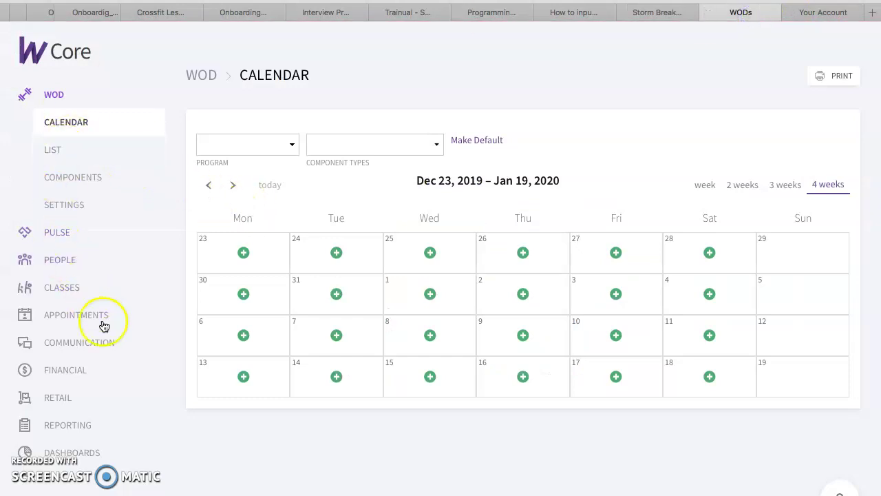
# Step: Open the WOD list and start a new WOD, prefilled with 12/23/2019 and Bootcamp
pyautogui.click(52, 150)
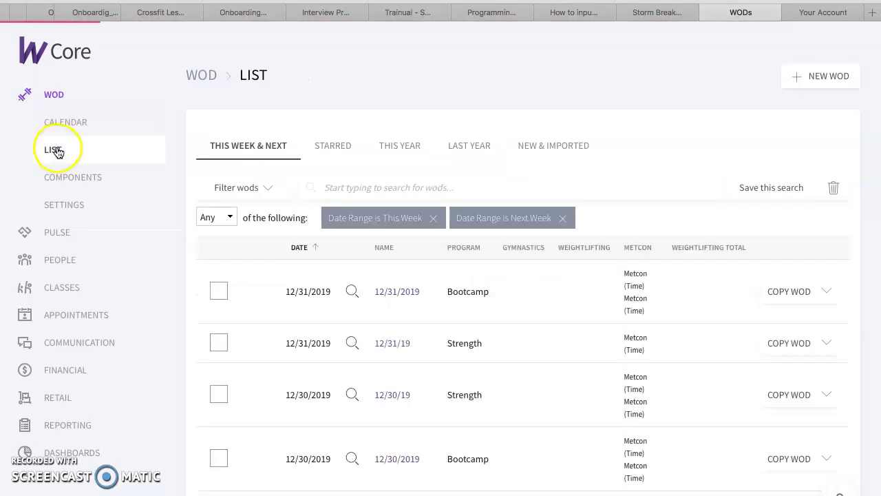
pyautogui.scroll(-2, 535, 431)
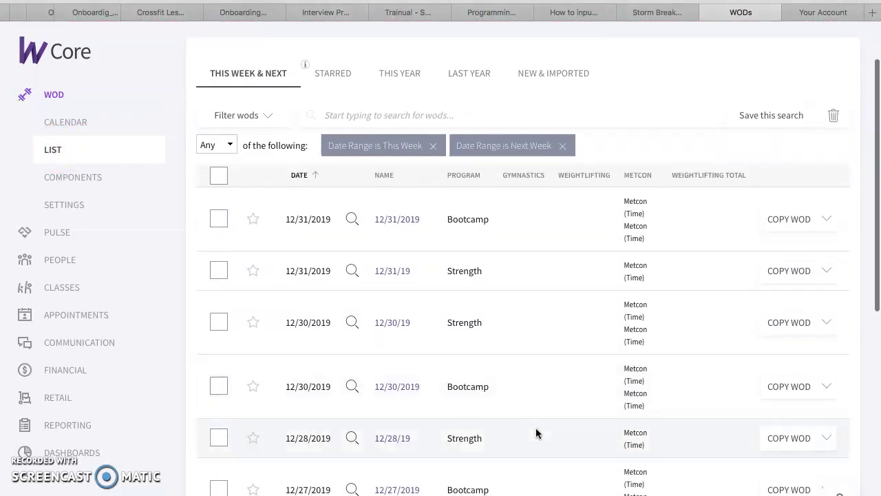
pyautogui.scroll(2, 537, 432)
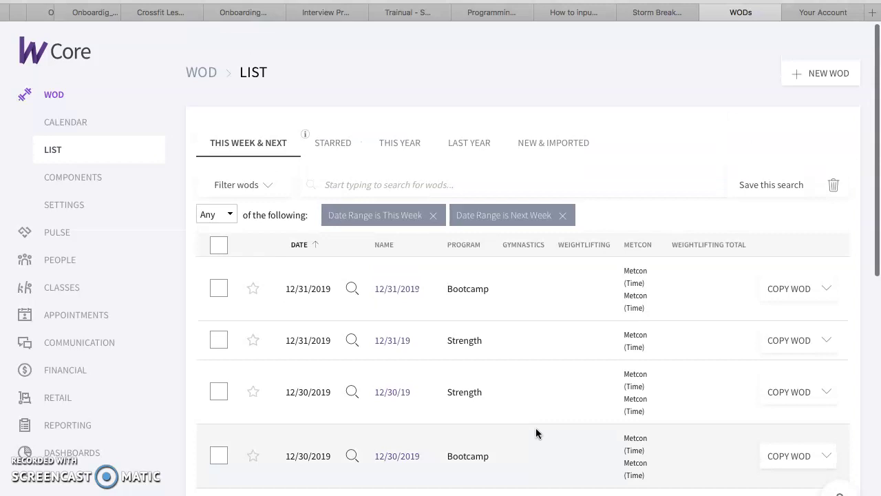
pyautogui.click(813, 76)
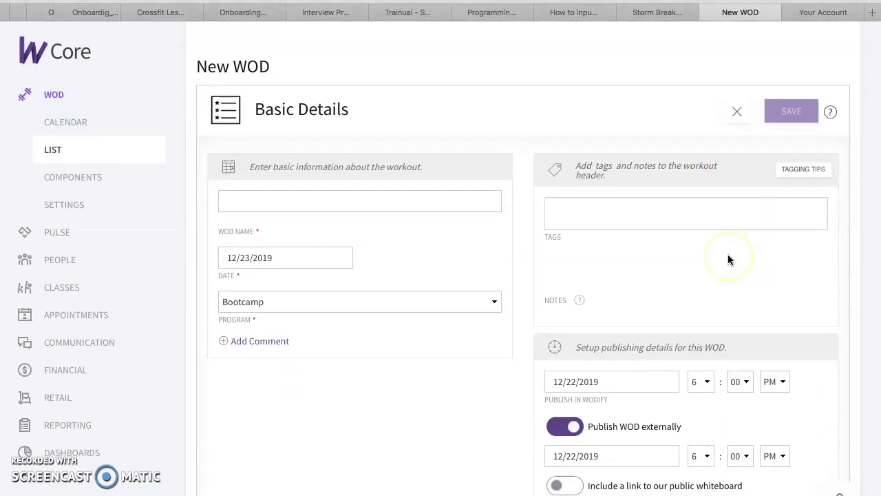
# Step: Check the Programming Adaption doc, input instructions and 1/1 Storm Breaker workouts before naming the WOD
pyautogui.click(350, 200)
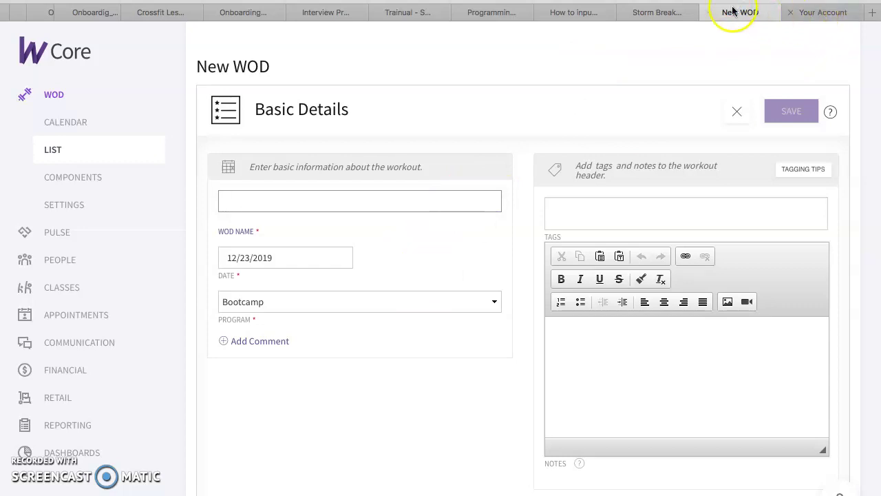
pyautogui.click(502, 12)
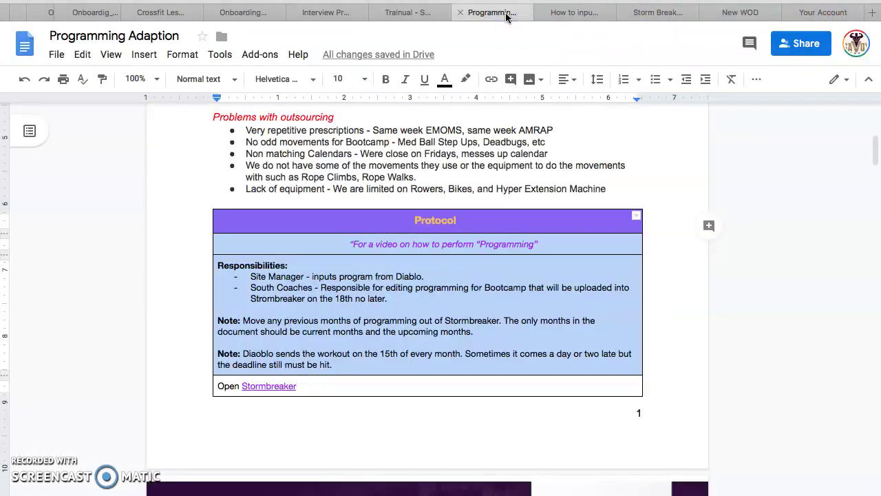
pyautogui.click(570, 13)
pyautogui.click(657, 14)
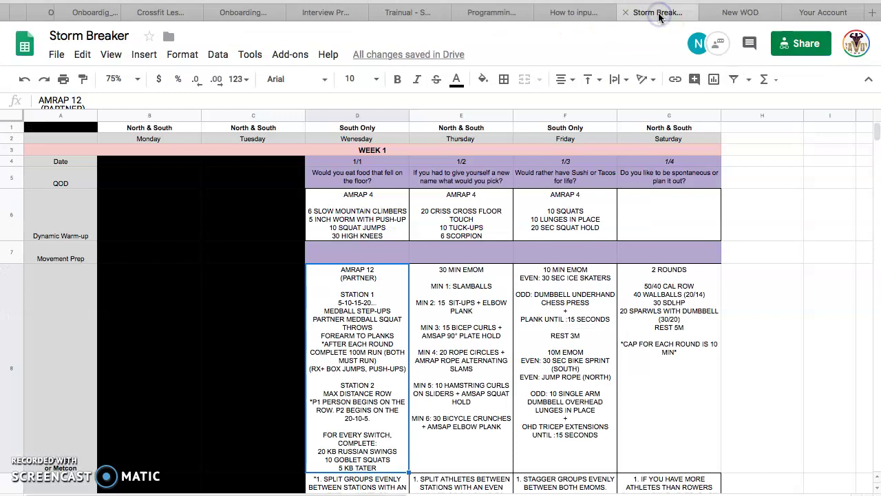
pyautogui.click(740, 13)
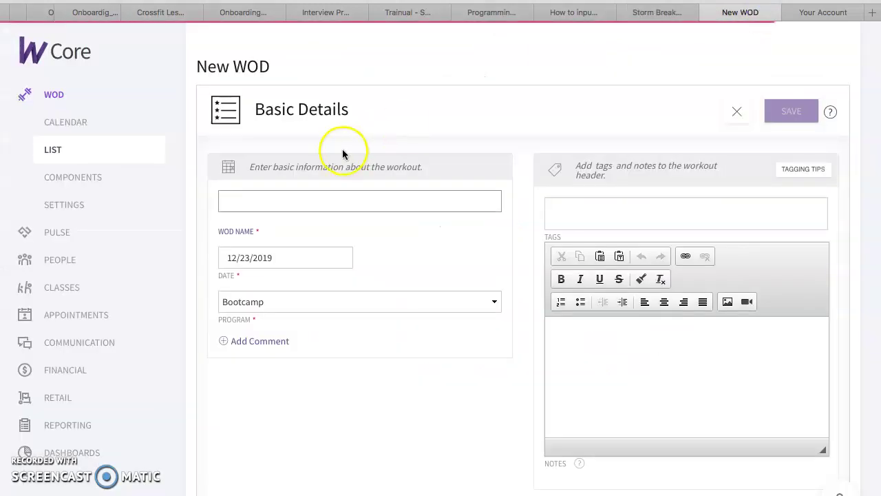
# Step: Name the WOD 1/1/2019 and set its date to 01/01/2020
pyautogui.write('1/1/2019')
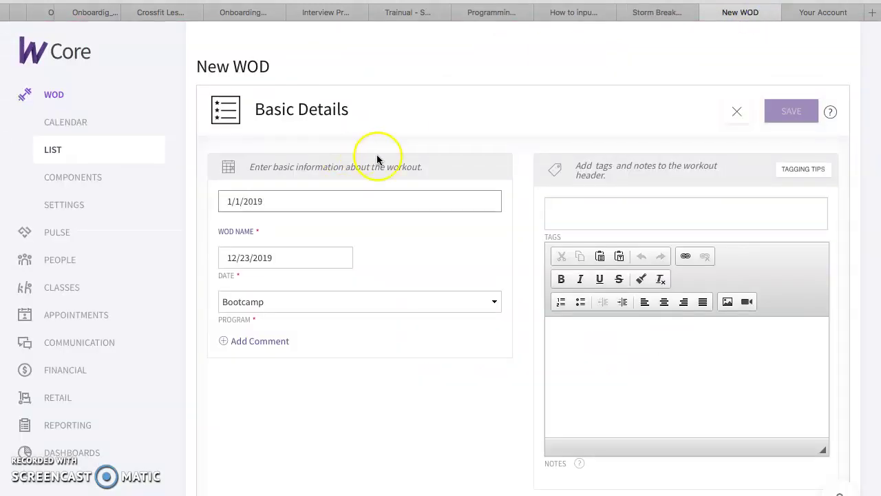
pyautogui.click(423, 248)
pyautogui.click(305, 260)
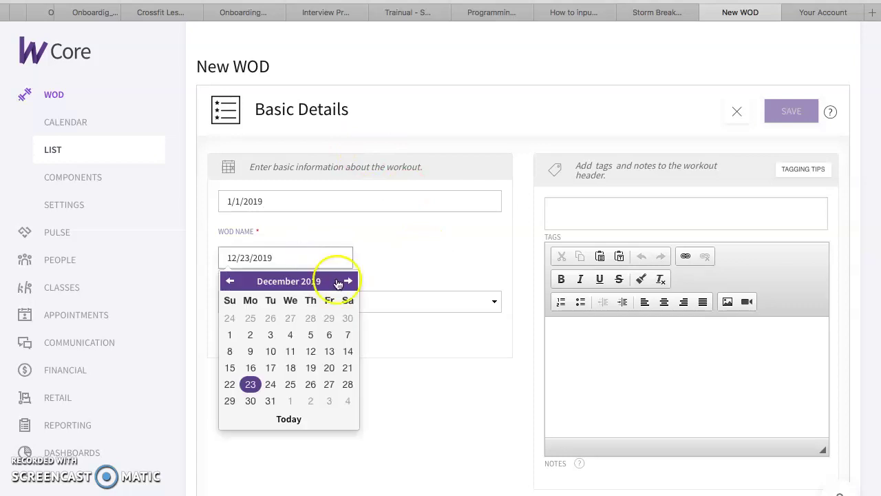
pyautogui.click(289, 400)
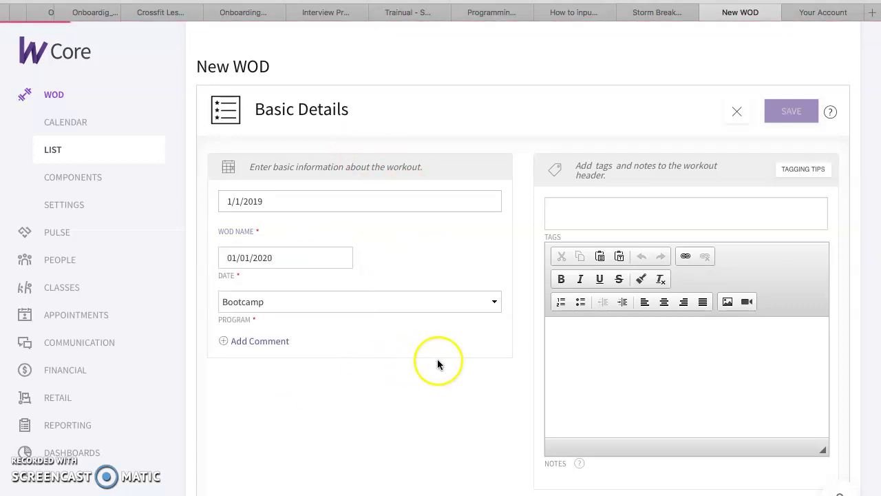
# Step: Set both the Wodify and external publish hours to 5
pyautogui.scroll(-2, 451, 435)
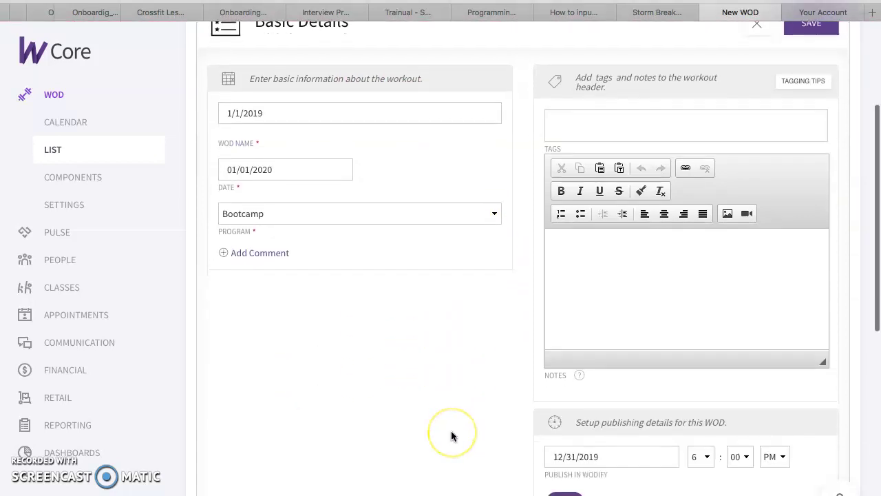
pyautogui.scroll(-3, 451, 435)
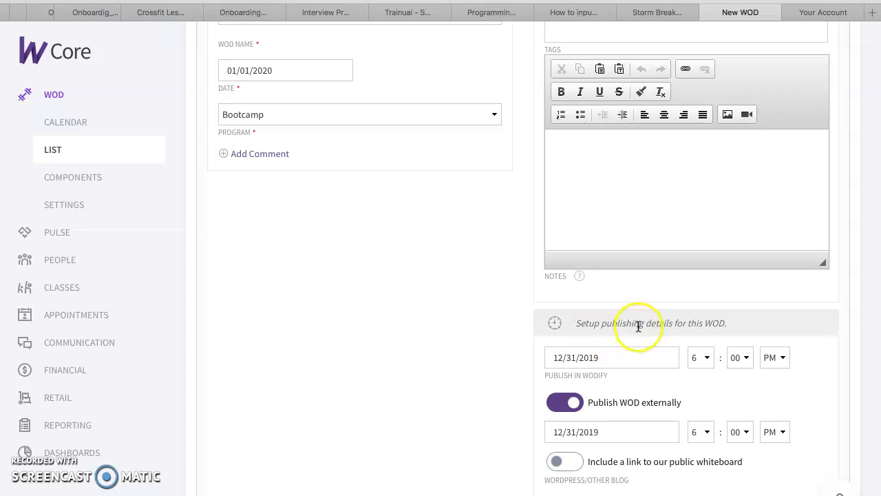
pyautogui.scroll(1, 697, 332)
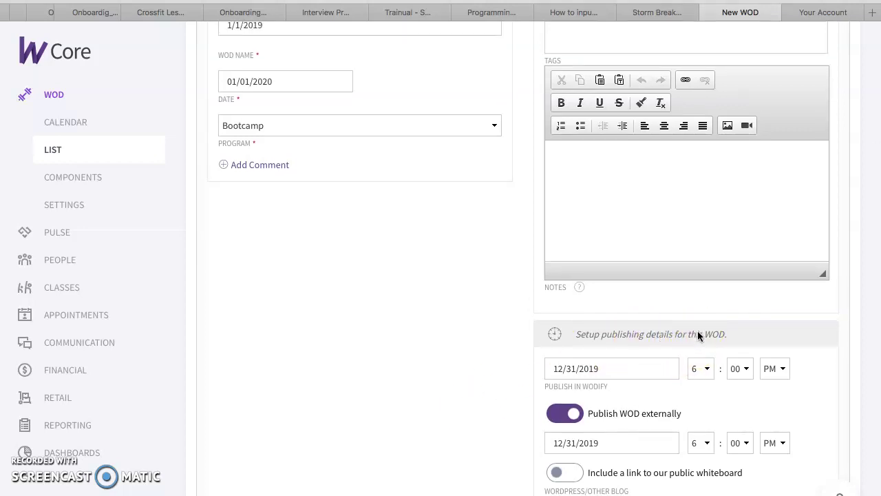
pyautogui.click(718, 335)
pyautogui.scroll(3, 718, 335)
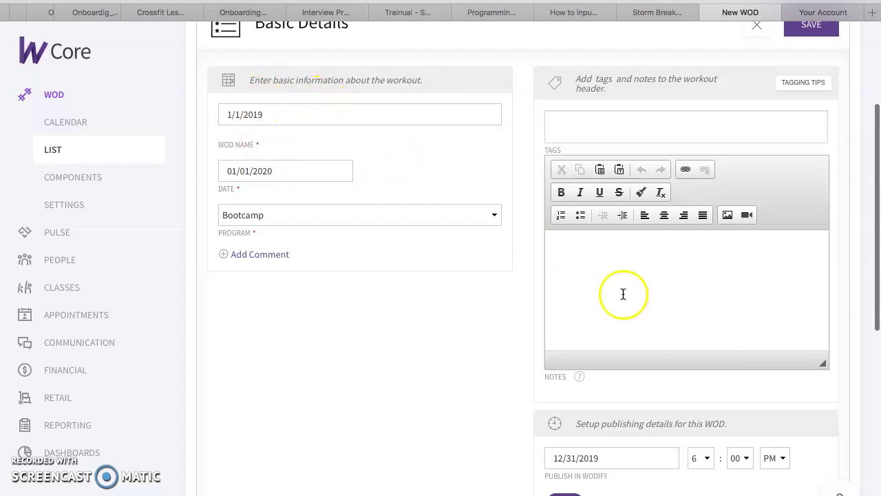
pyautogui.scroll(-4, 622, 292)
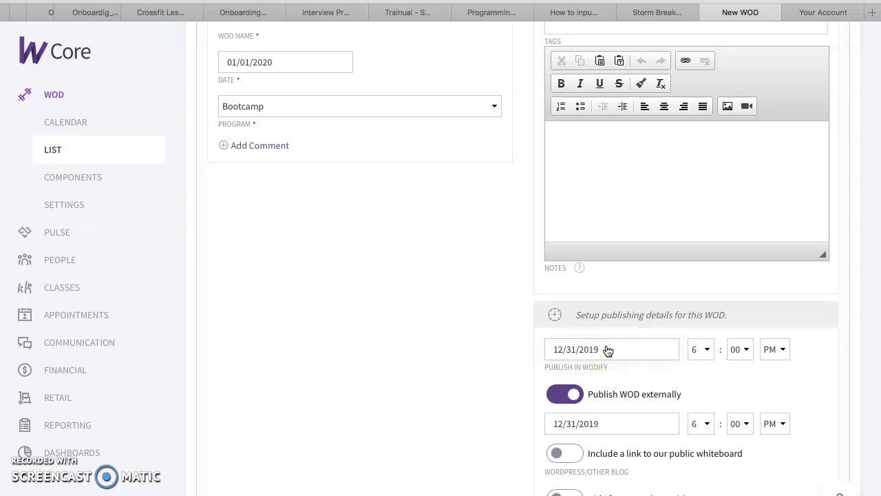
pyautogui.scroll(-2, 709, 379)
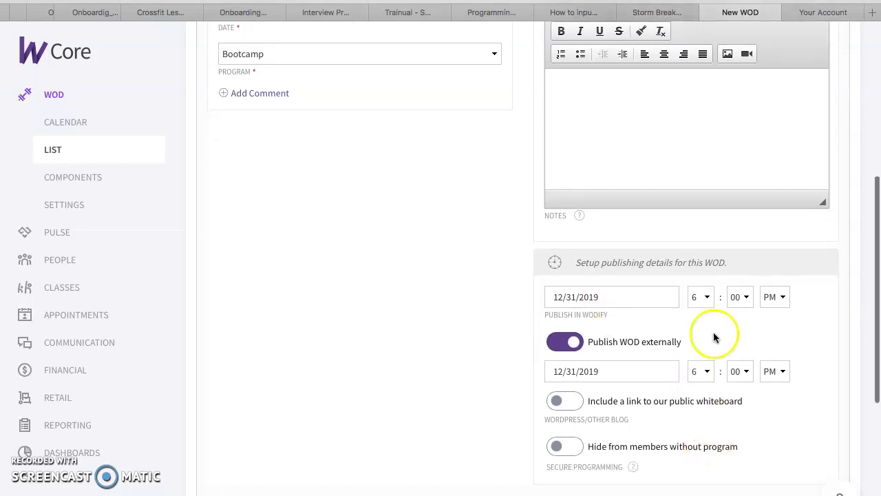
pyautogui.click(711, 295)
pyautogui.click(699, 285)
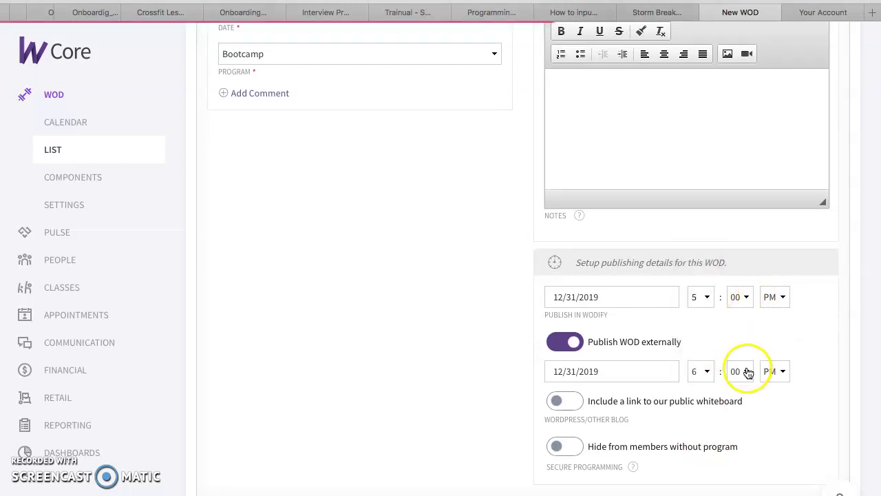
pyautogui.click(711, 369)
pyautogui.click(705, 361)
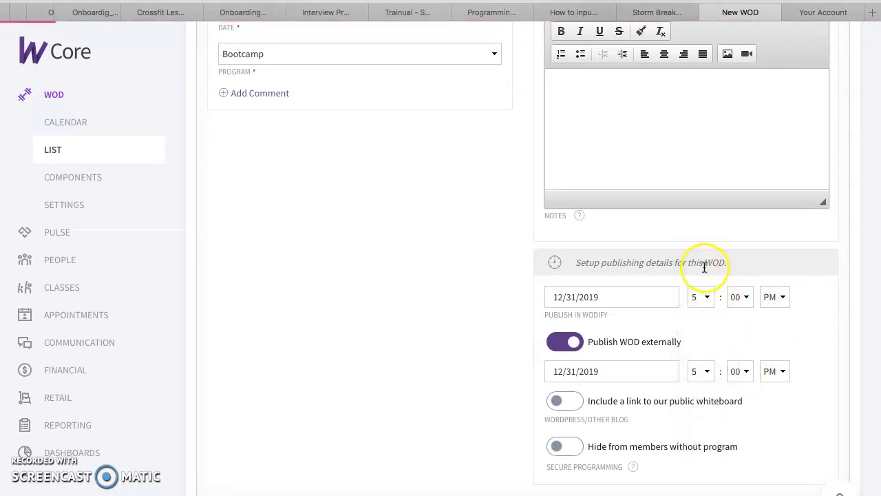
# Step: Save the 1/1/2019 WOD's basic details
pyautogui.scroll(1, 561, 279)
pyautogui.scroll(3, 561, 279)
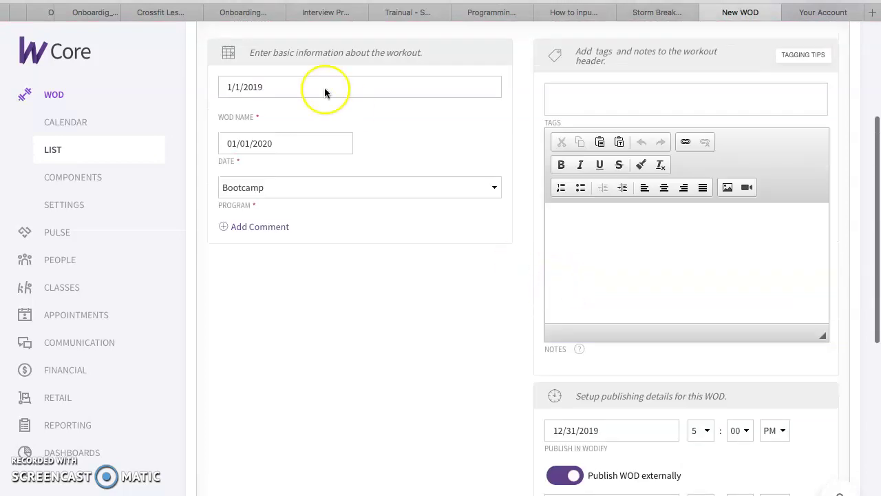
pyautogui.scroll(-3, 560, 393)
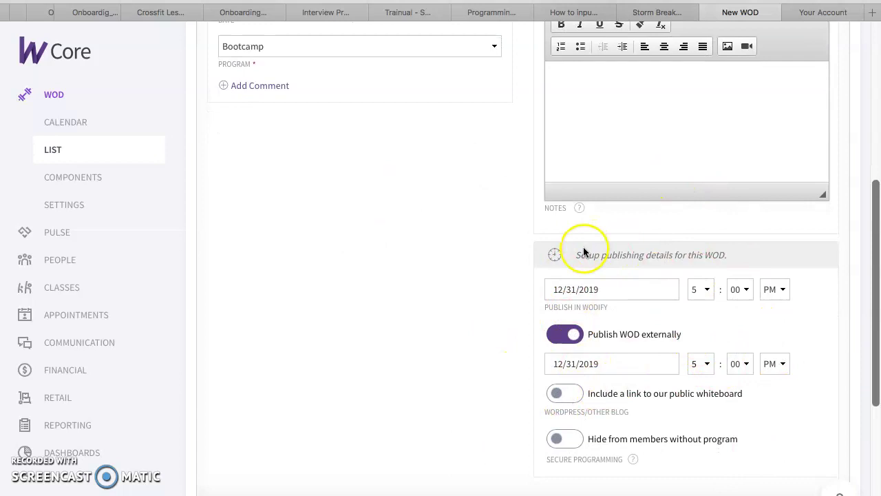
pyautogui.scroll(3, 386, 157)
pyautogui.scroll(3, 379, 176)
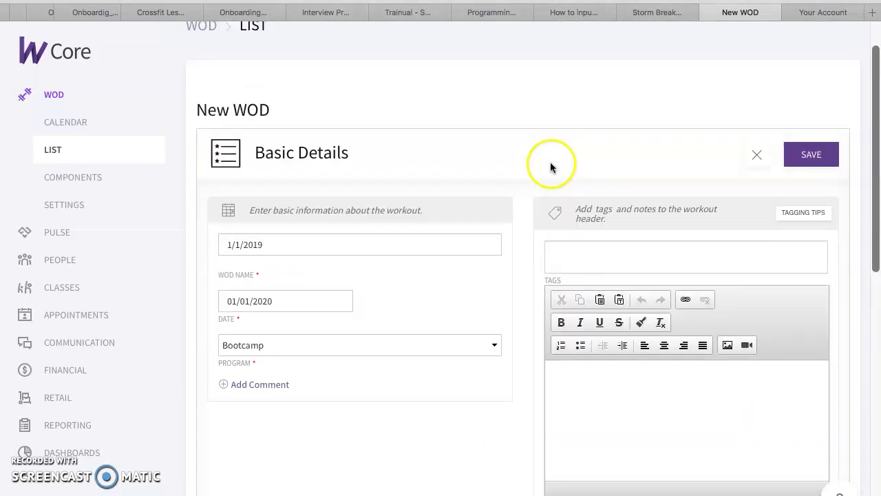
pyautogui.click(813, 155)
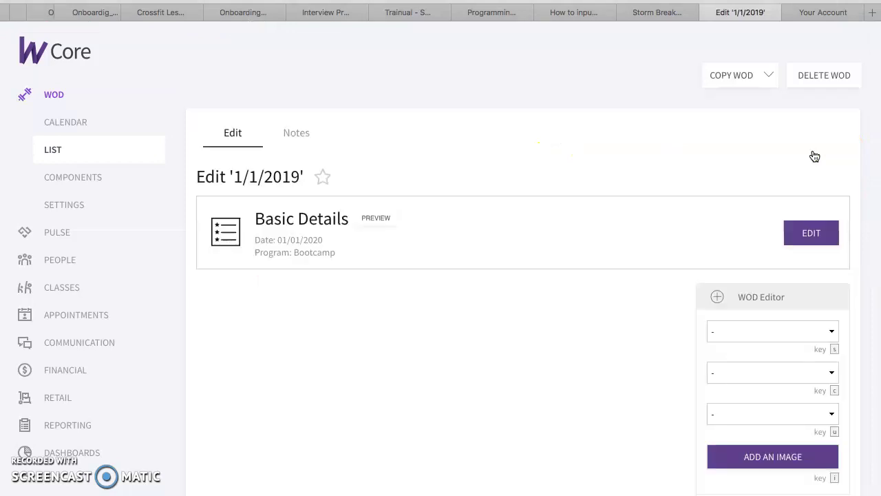
pyautogui.scroll(-2, 684, 317)
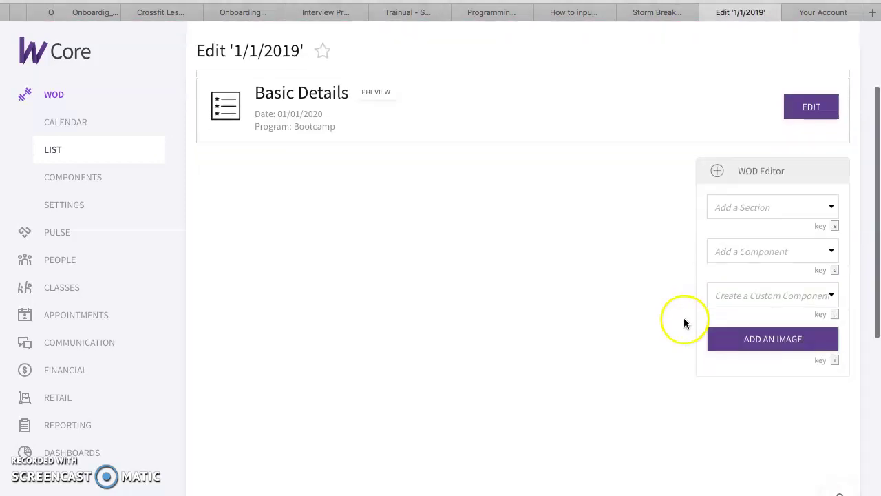
# Step: Copy the AMRAP 4 warm-up from cell D6 and return to the Edit '1/1/2019' page
pyautogui.click(655, 13)
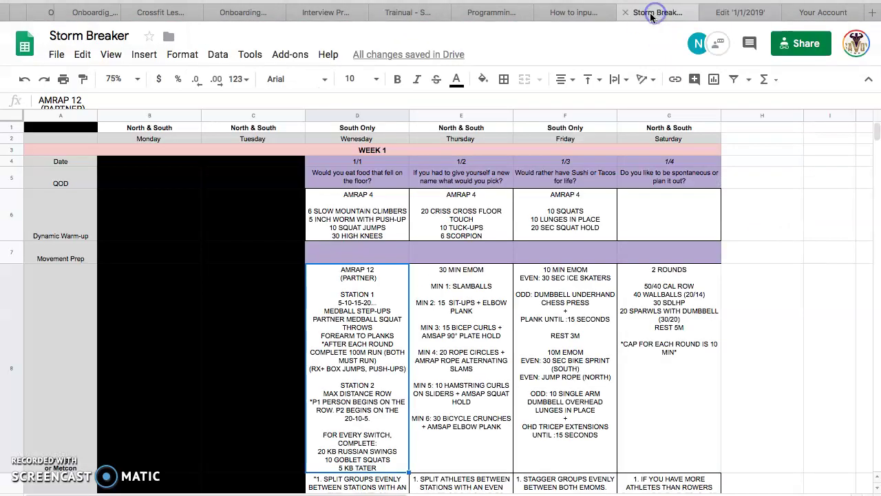
pyautogui.click(344, 221)
pyautogui.click(373, 218)
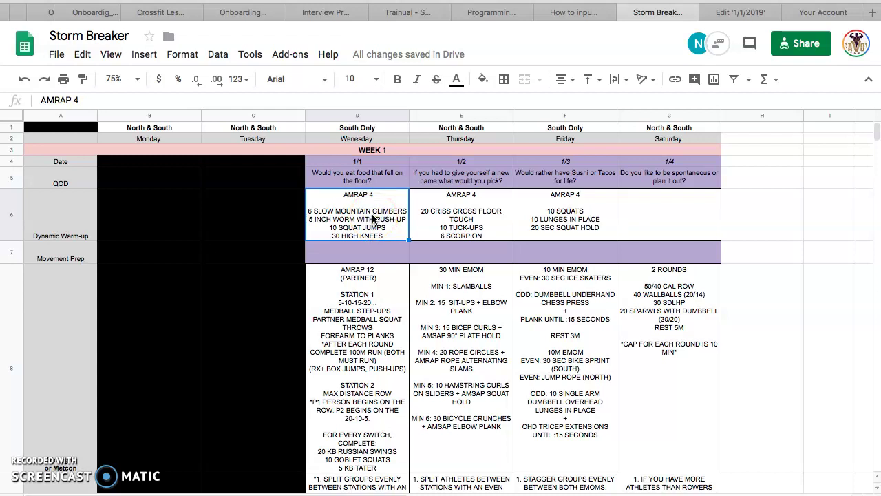
pyautogui.click(750, 15)
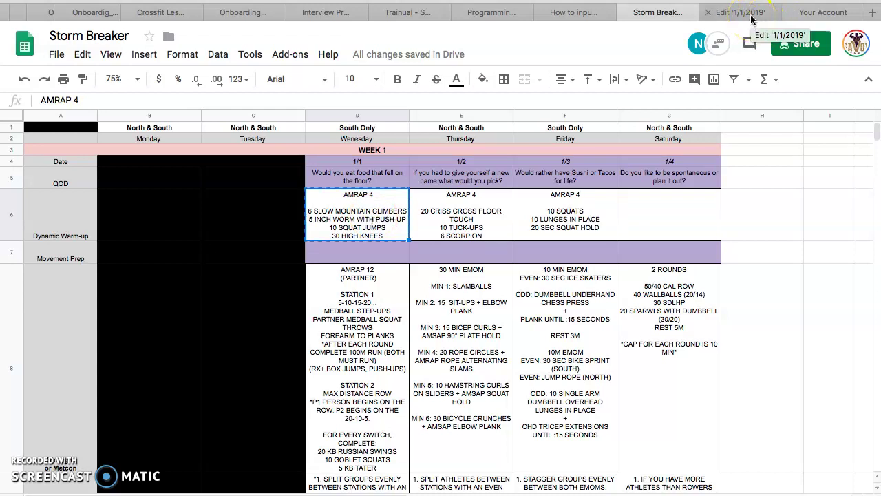
# Step: Add a Warm-up section to the 1/1/2019 WOD
pyautogui.click(750, 15)
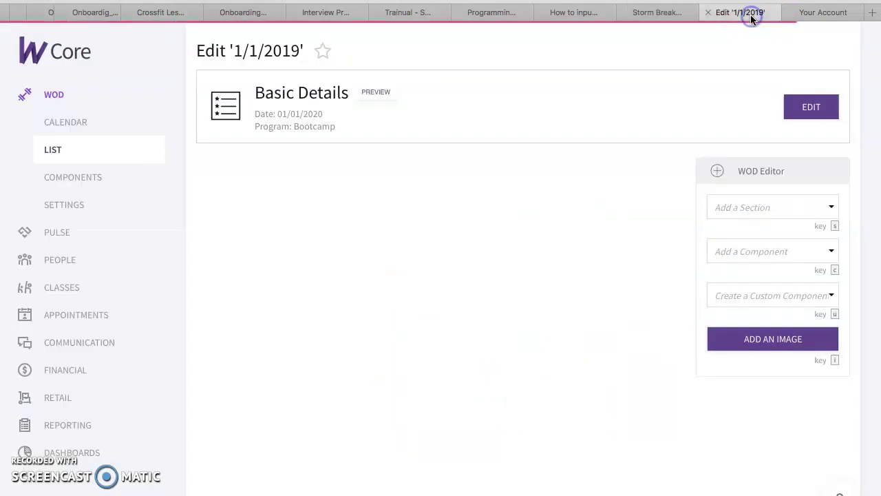
pyautogui.click(810, 207)
pyautogui.click(834, 206)
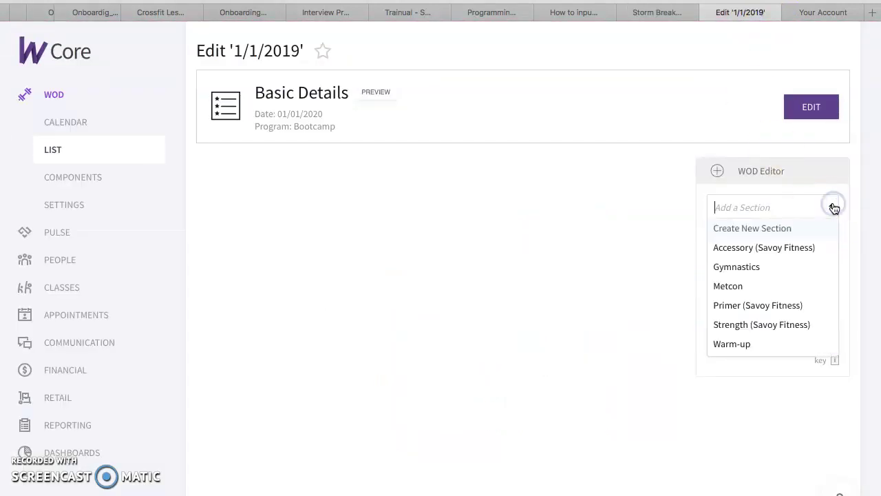
pyautogui.scroll(-1, 753, 318)
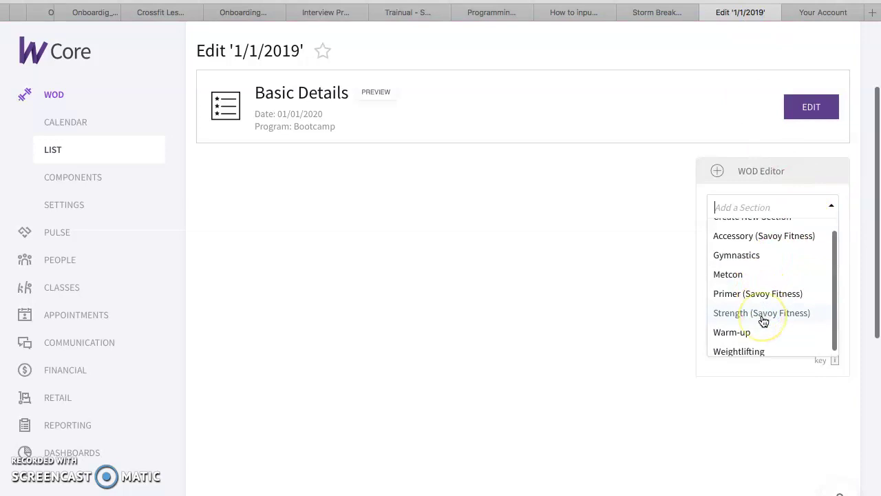
pyautogui.click(735, 328)
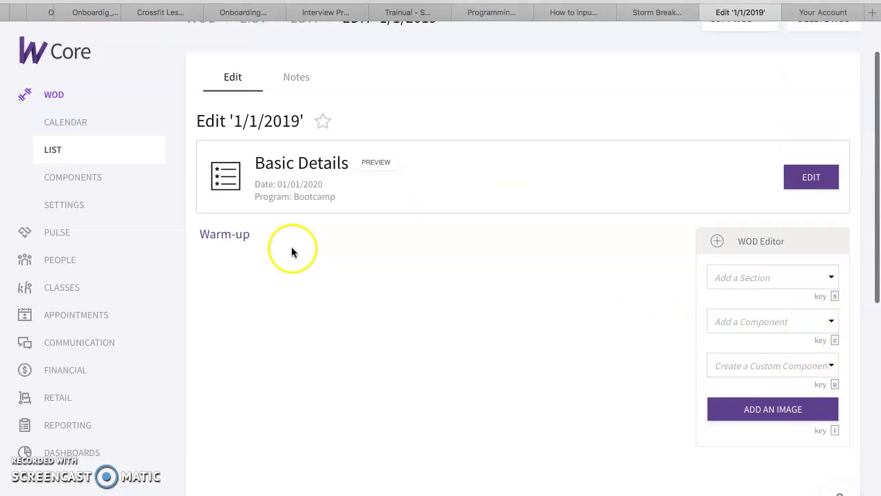
# Step: Paste the AMRAP 4 warm-up as the section comment, remove the leading quote, and save
pyautogui.click(247, 238)
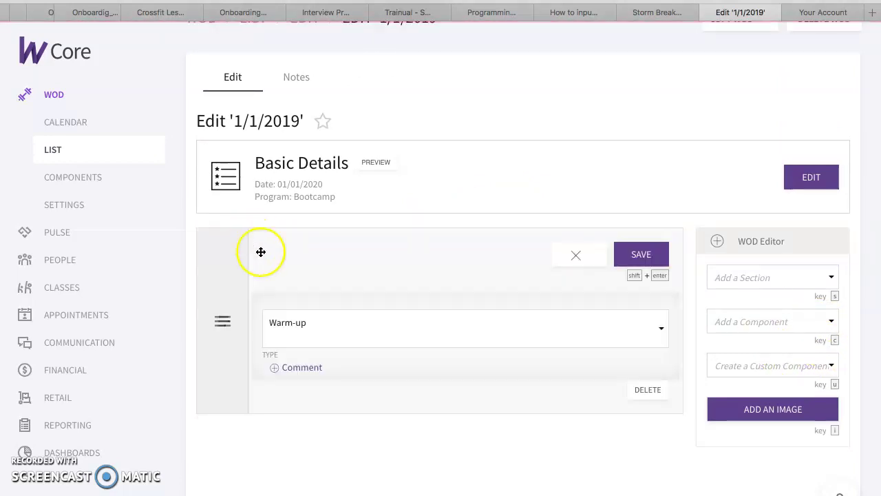
pyautogui.click(309, 370)
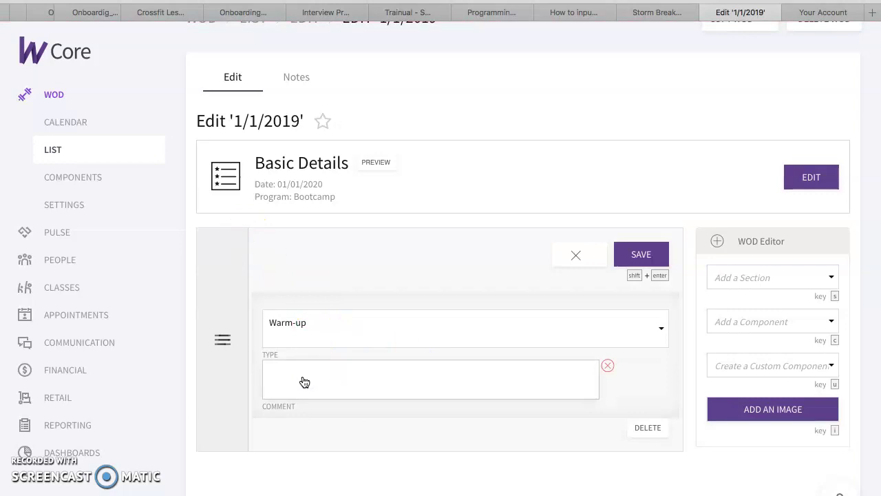
pyautogui.write('" AMRAP 4  6 SLOW MOUNTAIN CLIMBERS 5 INCH WORM WITH PUSH-UP 10 SQUAT JUMPS 30 HIGH KNEES"')
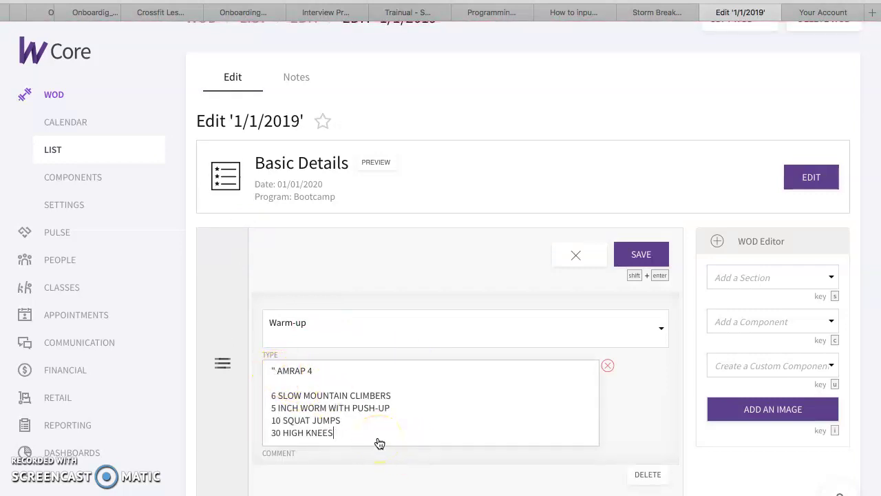
pyautogui.click(276, 370)
pyautogui.press('BackSpace')
pyautogui.press('BackSpace')
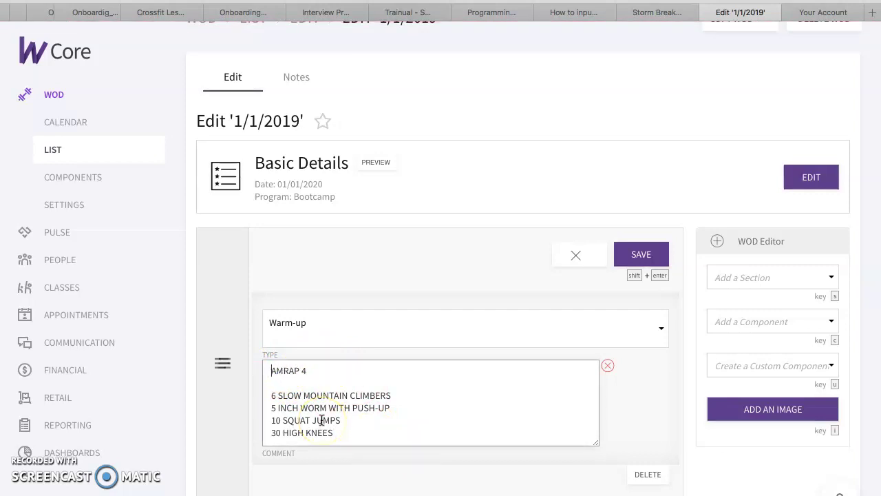
pyautogui.click(637, 260)
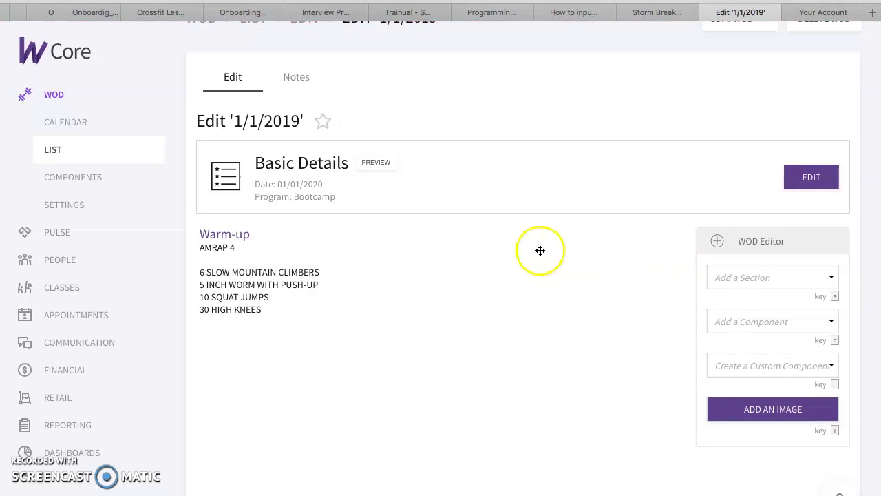
# Step: Copy the AMRAP 12 (PARTNER) workout from cell D8 and add a Metcon section below the Warm-up
pyautogui.click(650, 11)
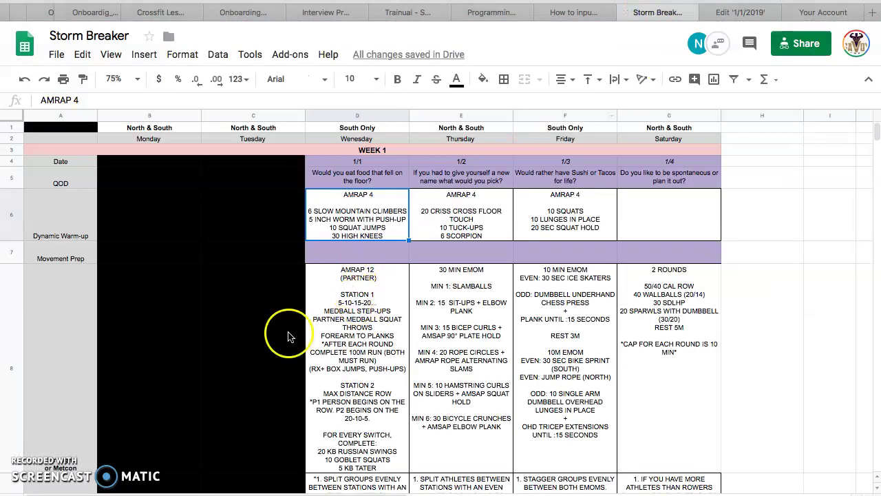
pyautogui.click(349, 372)
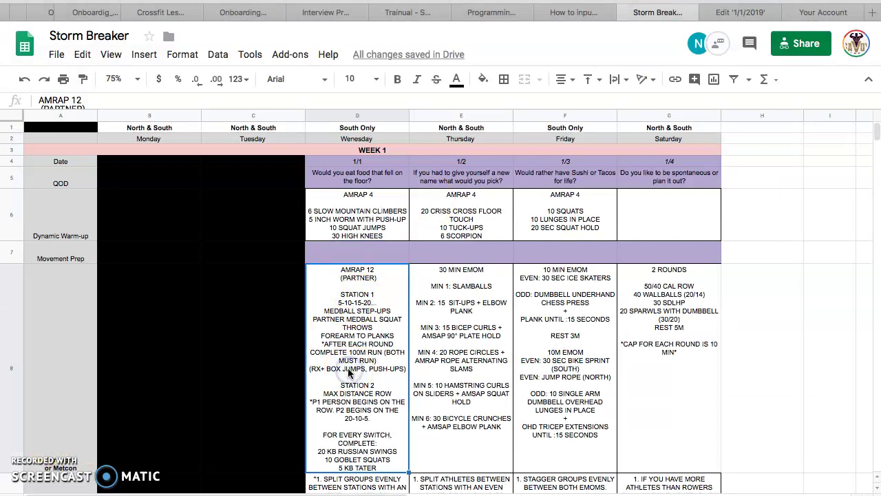
pyautogui.click(759, 6)
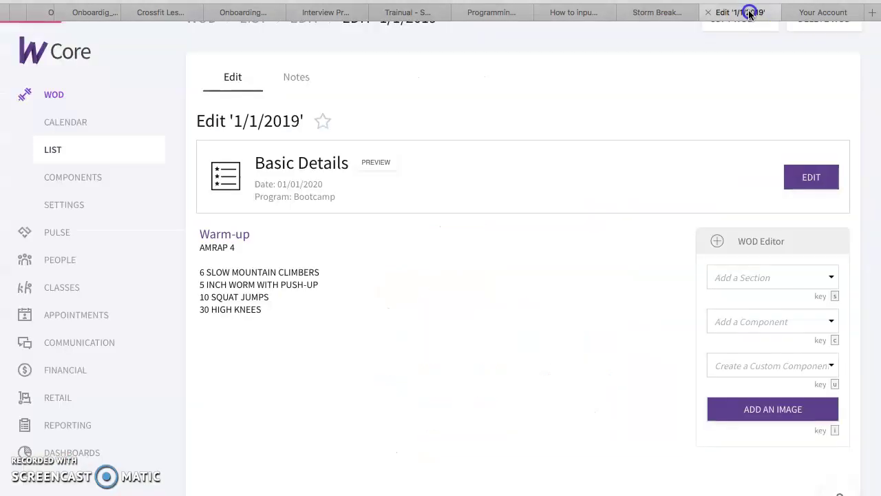
pyautogui.click(830, 322)
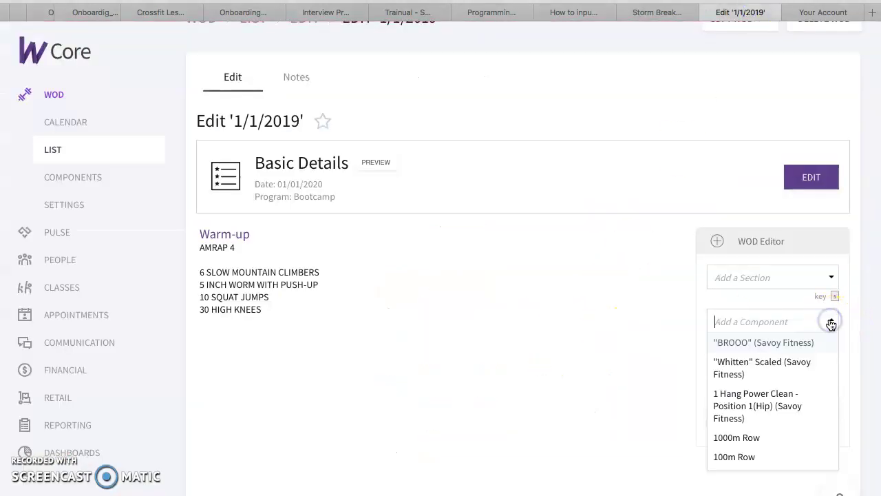
pyautogui.click(830, 364)
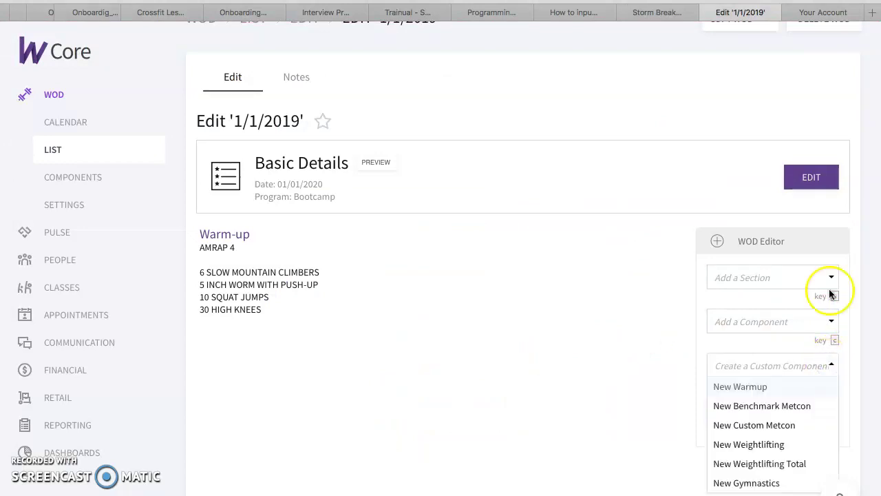
pyautogui.click(828, 276)
pyautogui.click(752, 356)
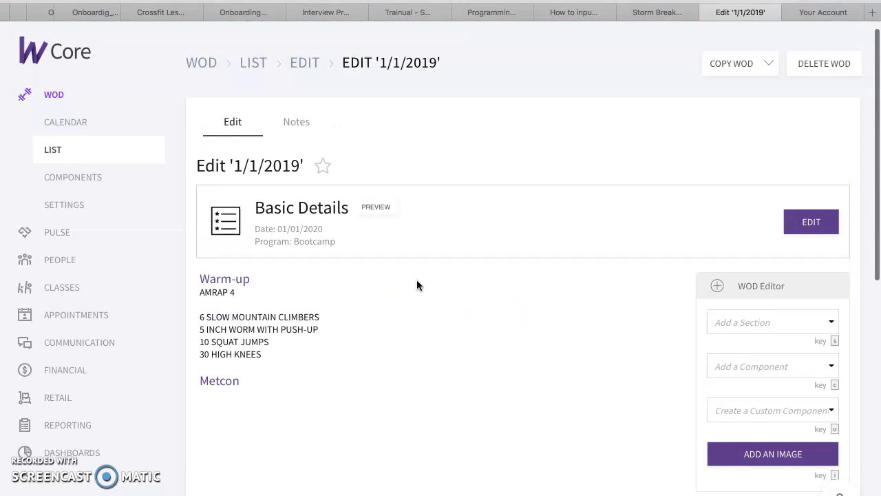
pyautogui.scroll(-2, 440, 279)
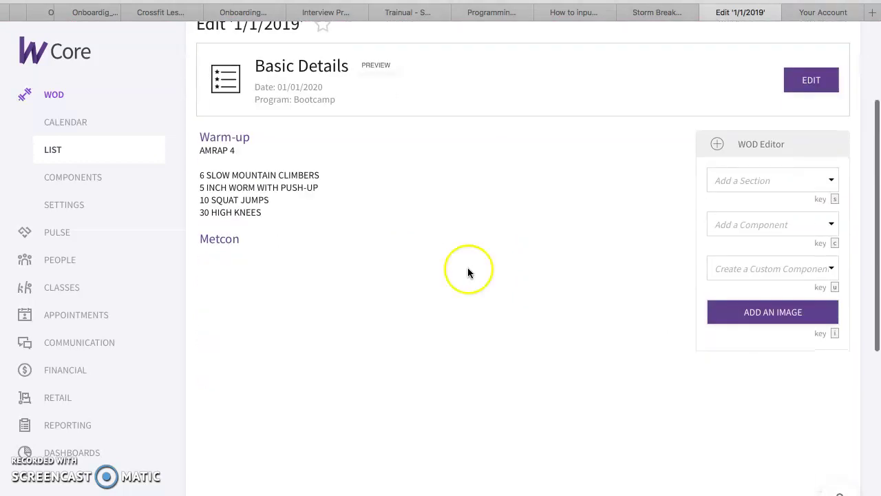
# Step: Add a custom metcon block and paste the AMRAP 12 (PARTNER) workout into its details
pyautogui.click(832, 269)
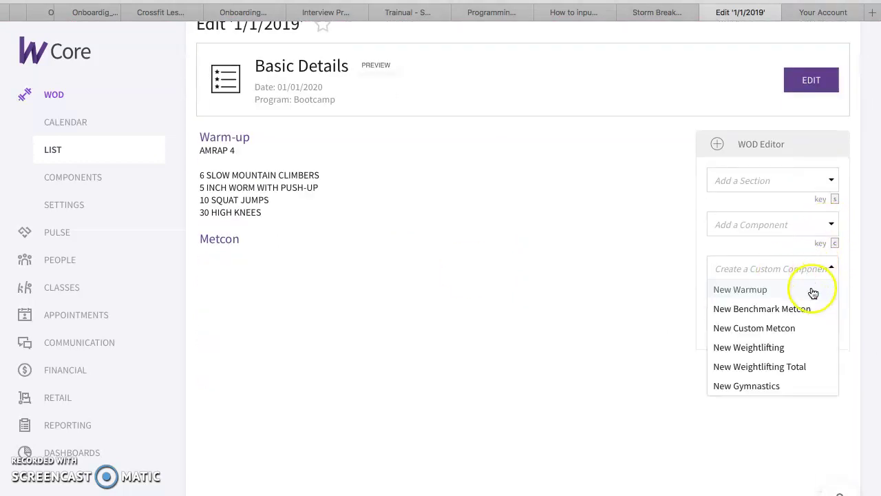
pyautogui.click(796, 333)
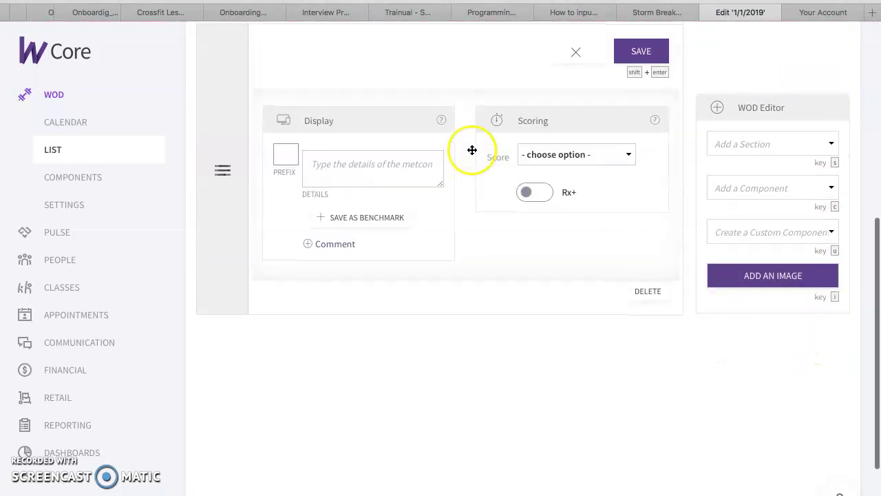
pyautogui.click(826, 232)
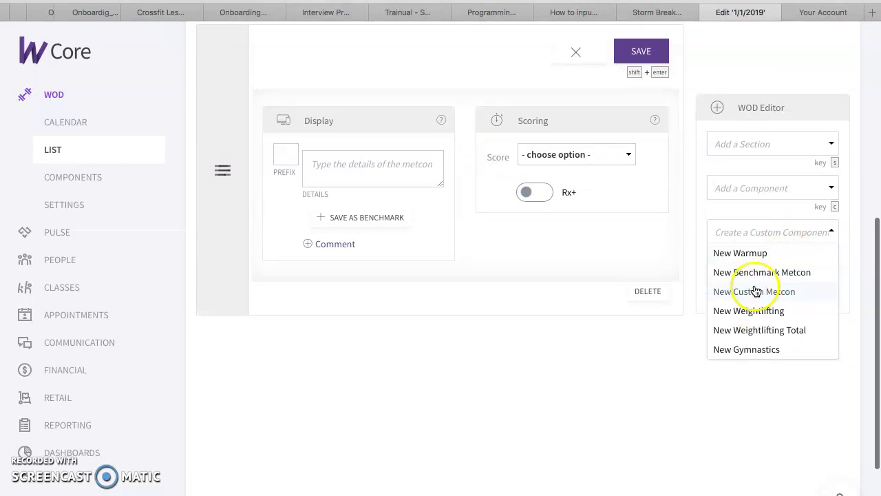
pyautogui.click(378, 171)
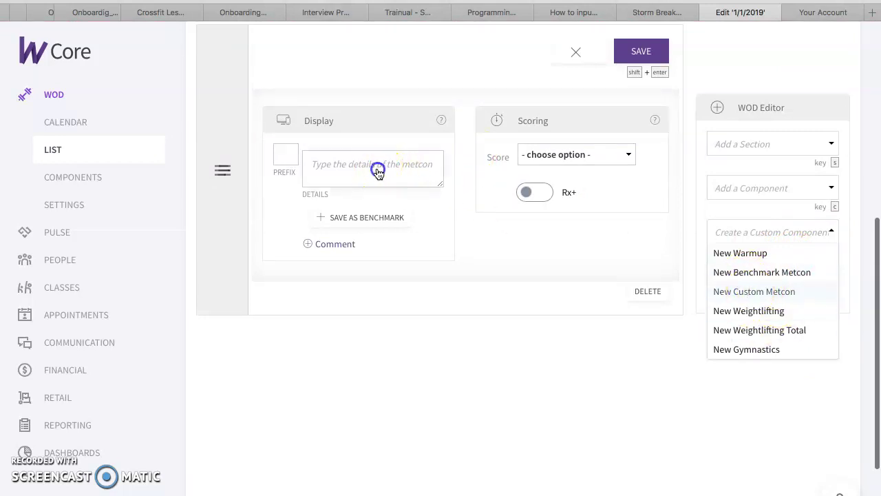
pyautogui.press('super+v')
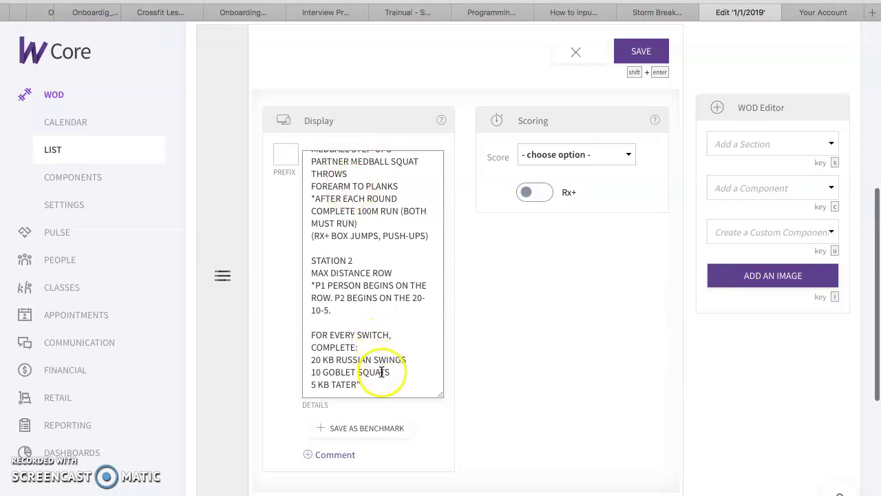
pyautogui.moveTo(382, 371); pyautogui.dragTo(361, 80)
pyautogui.click(313, 164)
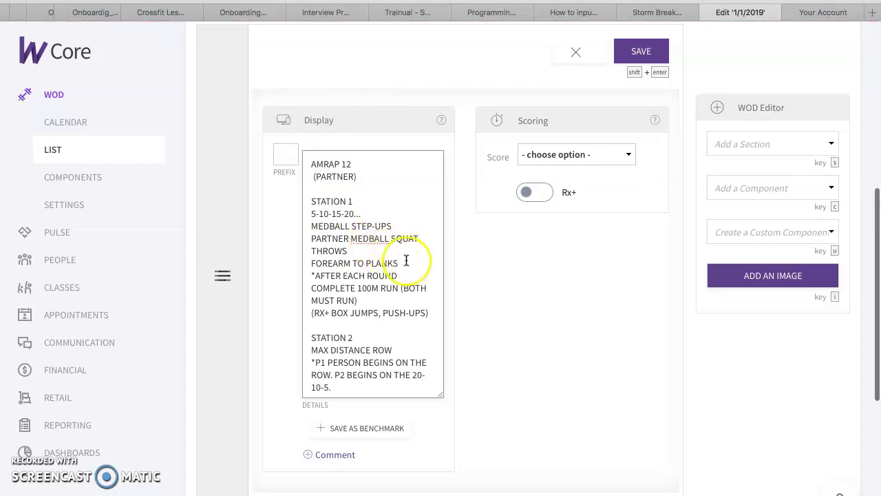
# Step: Remove the trailing quote and change '20 KB RUSSIAN SWINGS' to '20 KETTLEBELL RUSSIAN SWINGS'
pyautogui.click(354, 387)
pyautogui.scroll(-2, 354, 388)
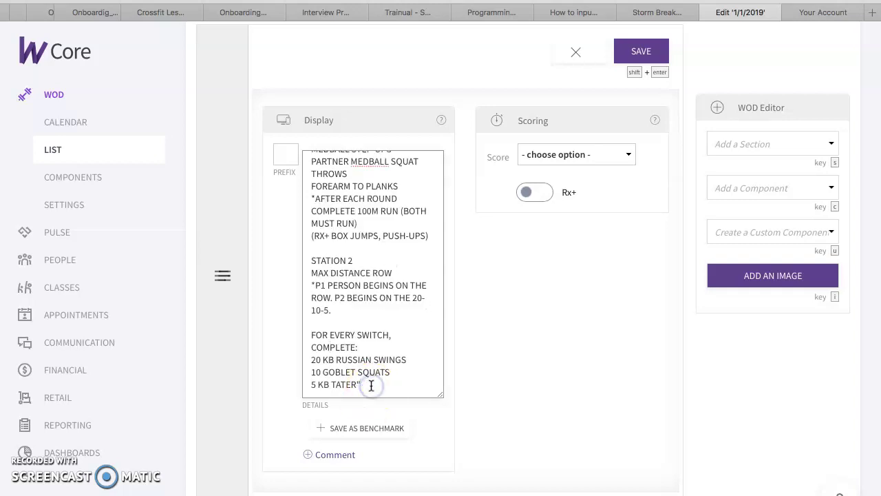
pyautogui.click(329, 386)
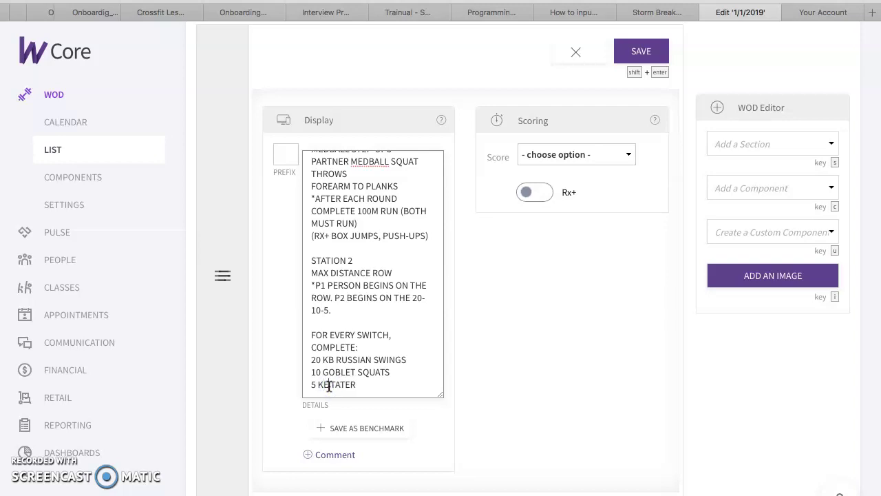
pyautogui.press('BackSpace')
pyautogui.click(333, 359)
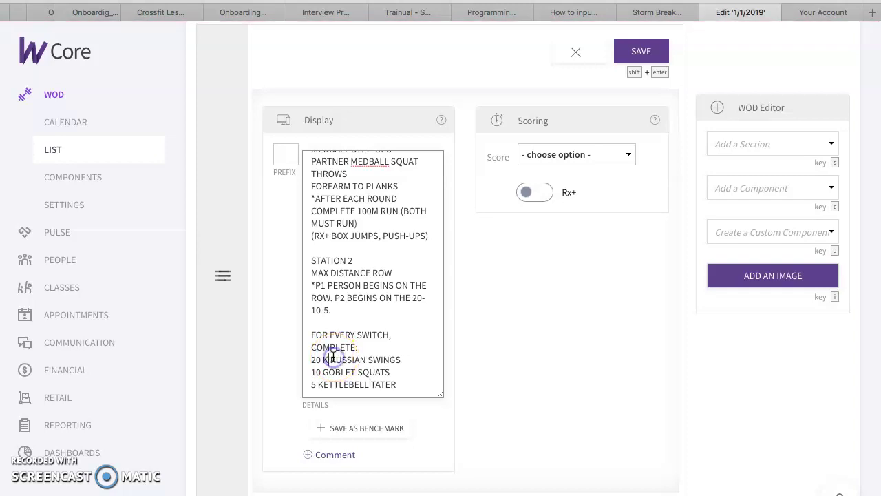
pyautogui.write('ETTLELEBELL')
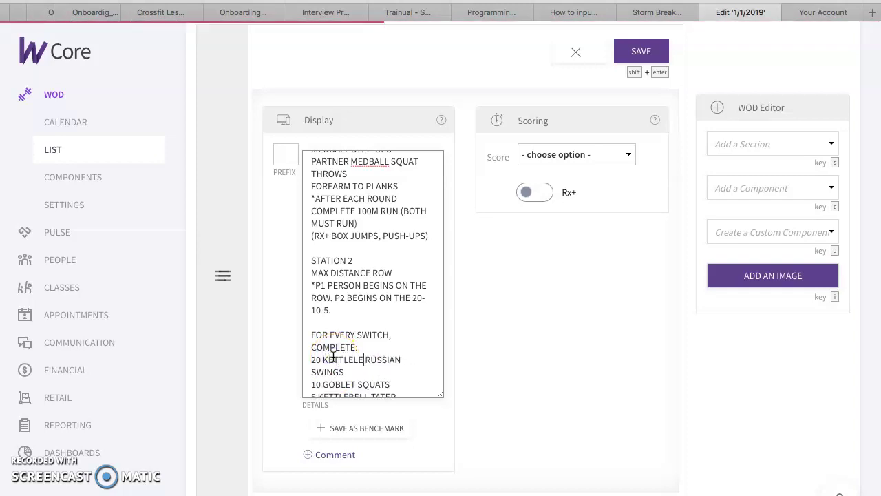
pyautogui.press('BackSpace')
pyautogui.press('BackSpace')
pyautogui.press('BackSpace')
pyautogui.press('BackSpace')
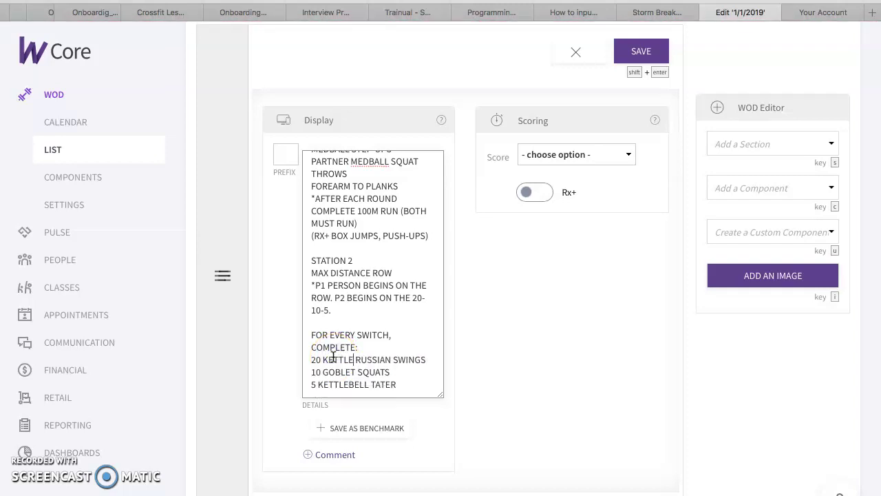
pyautogui.write('EBELL')
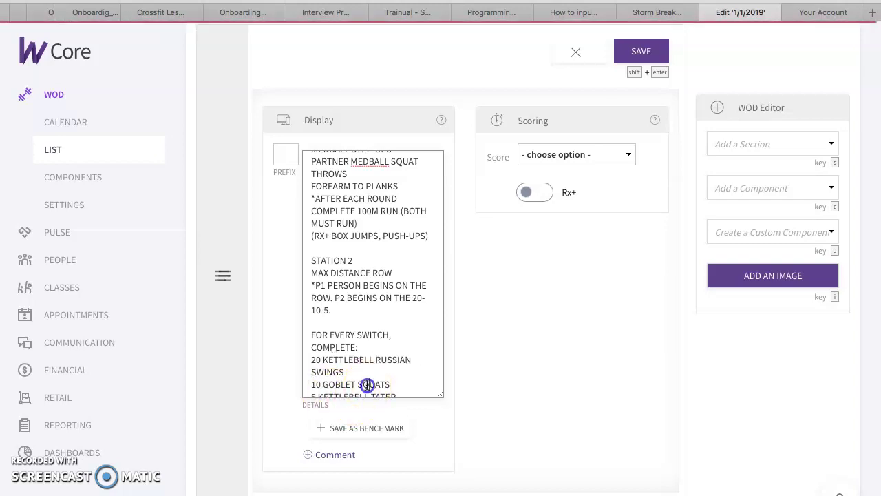
pyautogui.press('End')
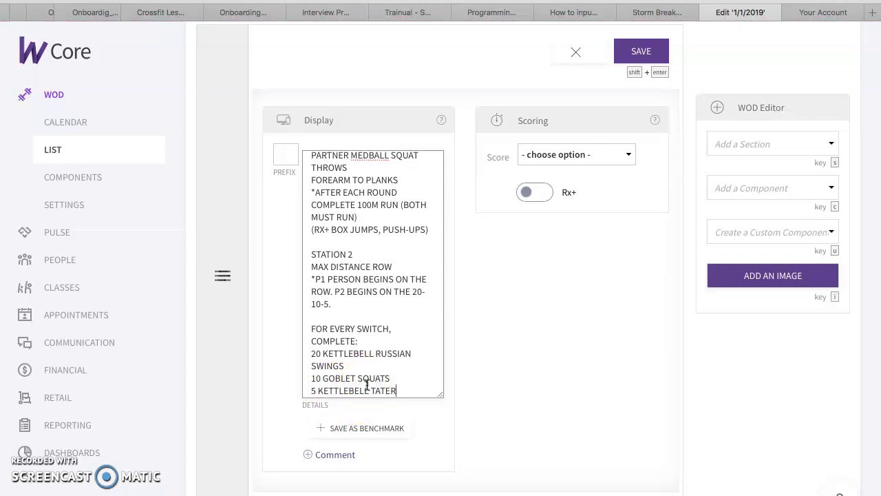
pyautogui.click(407, 279)
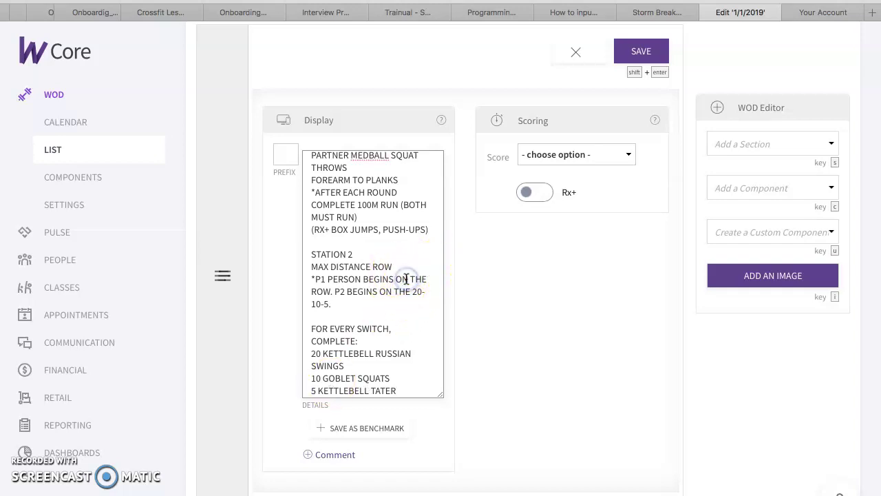
pyautogui.moveTo(407, 372); pyautogui.dragTo(372, 138)
pyautogui.click(356, 208)
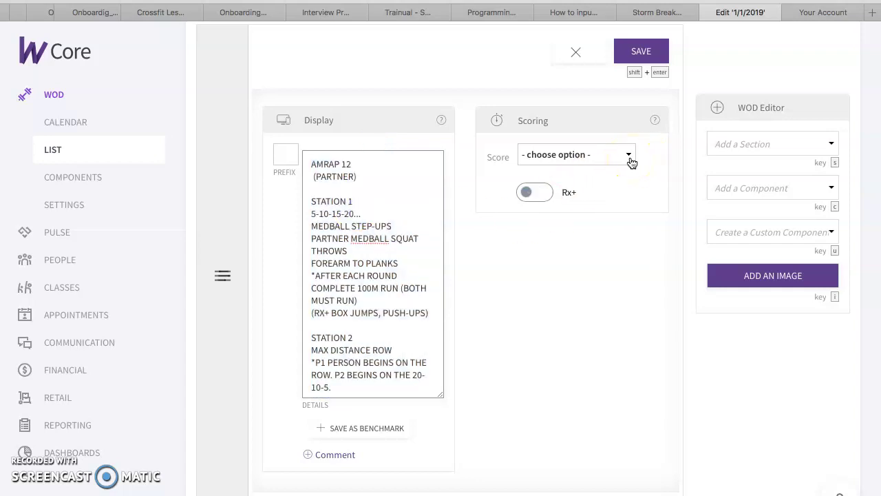
# Step: After rechecking cell D8 in the sheet, set the metcon's score type to no measure
pyautogui.click(651, 14)
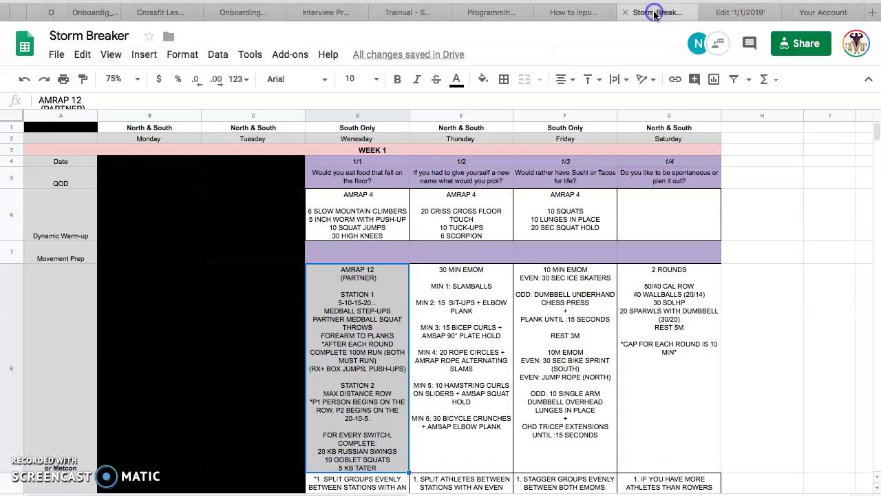
pyautogui.press('Down')
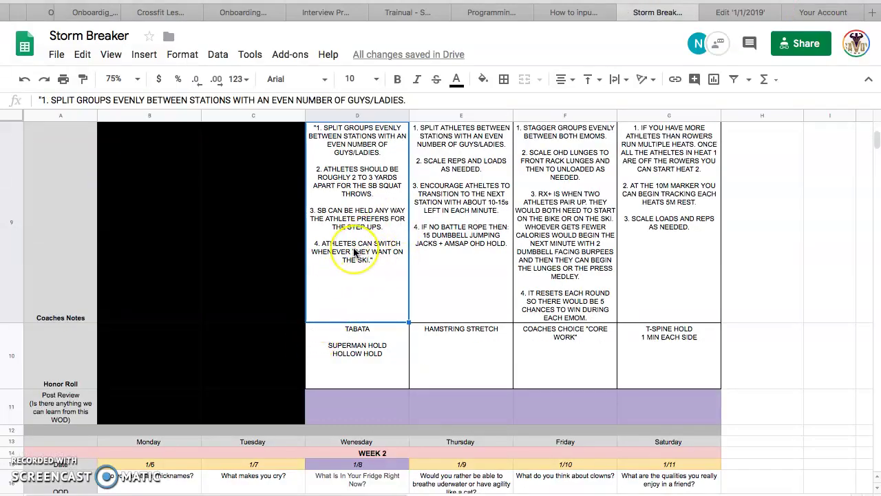
pyautogui.press('Up')
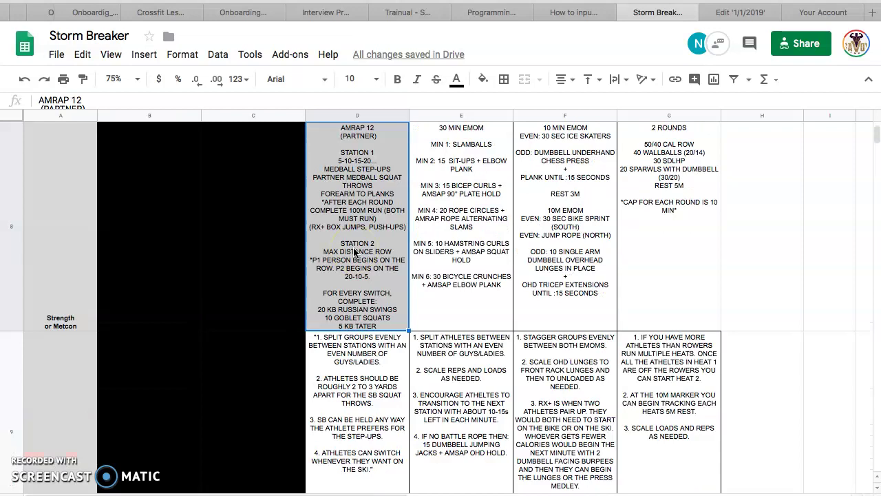
pyautogui.click(735, 13)
pyautogui.click(627, 157)
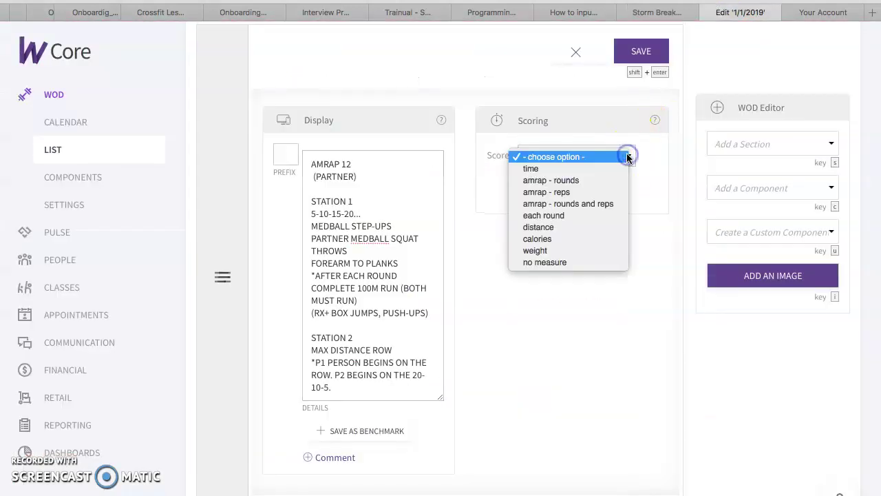
pyautogui.click(565, 262)
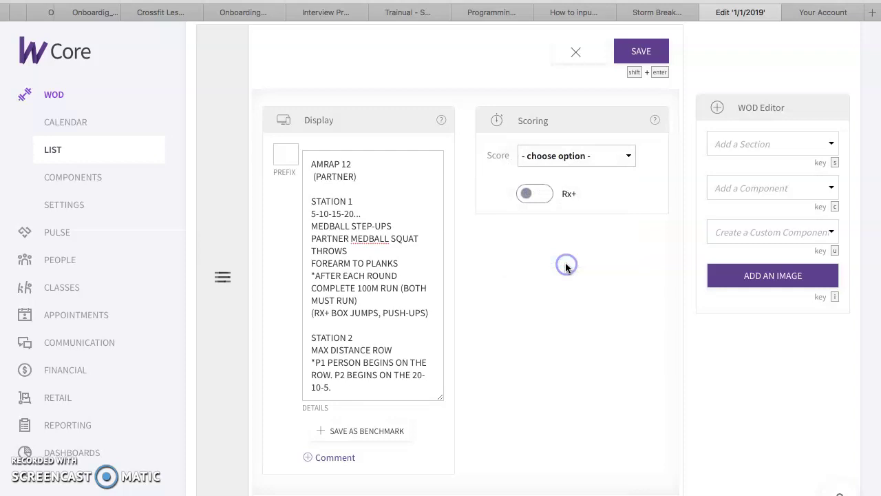
pyautogui.moveTo(565, 267)
pyautogui.mouseDown()
pyautogui.moveTo(601, 322)
pyautogui.moveTo(654, 111)
pyautogui.mouseUp()
# Step: Review the coaches notes in cell D9, then return to the WOD editor
pyautogui.click(658, 12)
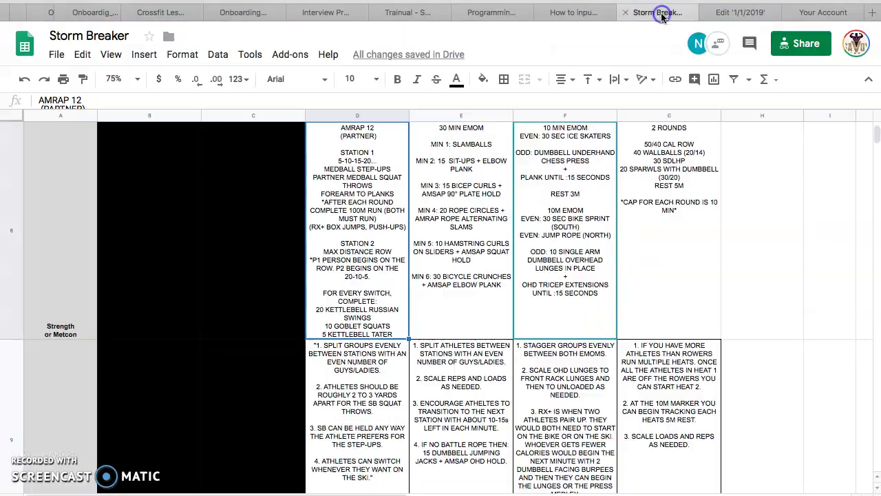
pyautogui.scroll(-1, 358, 261)
pyautogui.click(356, 265)
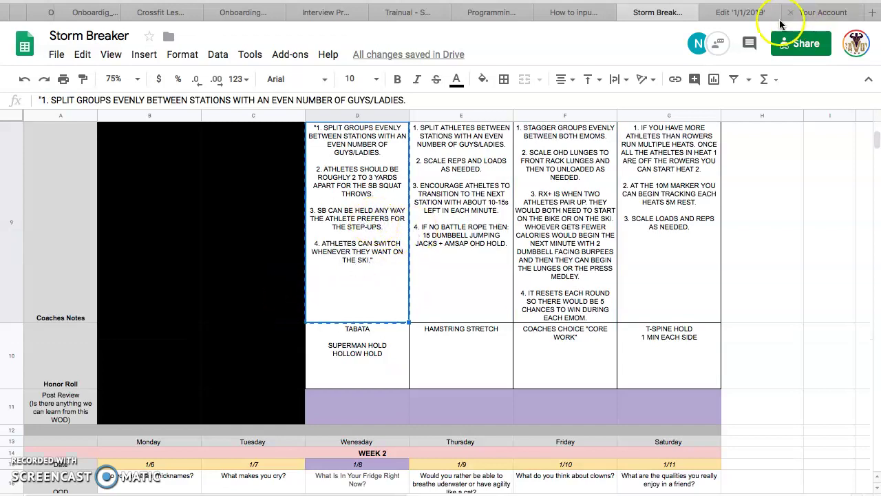
pyautogui.click(740, 12)
# Step: Paste the four coaches' notes into the metcon comment, strip both quote marks, and save
pyautogui.click(335, 460)
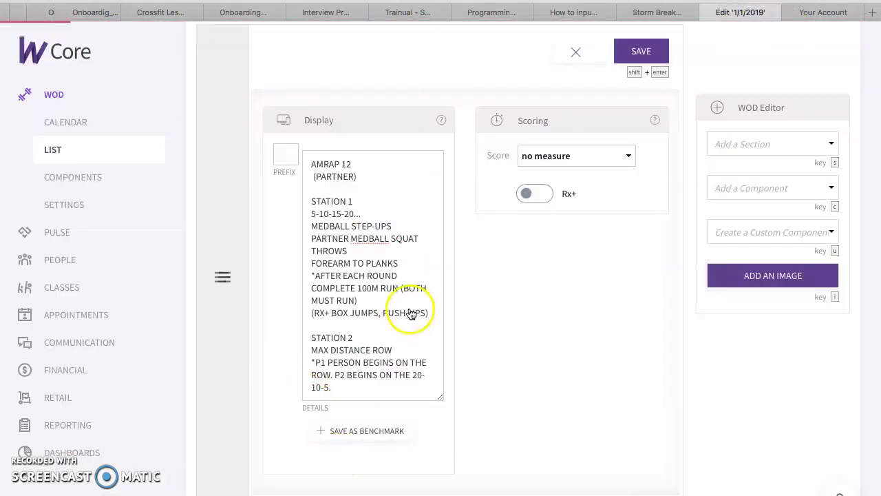
pyautogui.hotkey('ctrl', 'v')
pyautogui.scroll(-5, 365, 441)
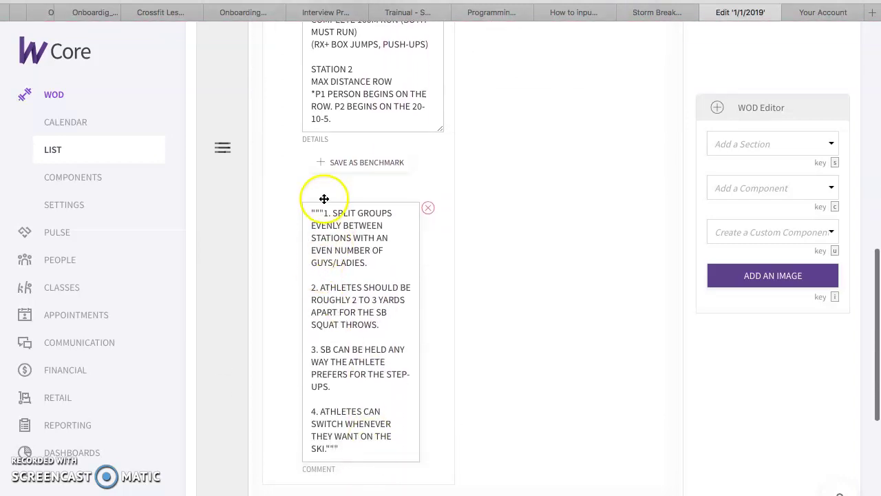
pyautogui.moveTo(321, 213); pyautogui.dragTo(273, 207)
pyautogui.press('BackSpace')
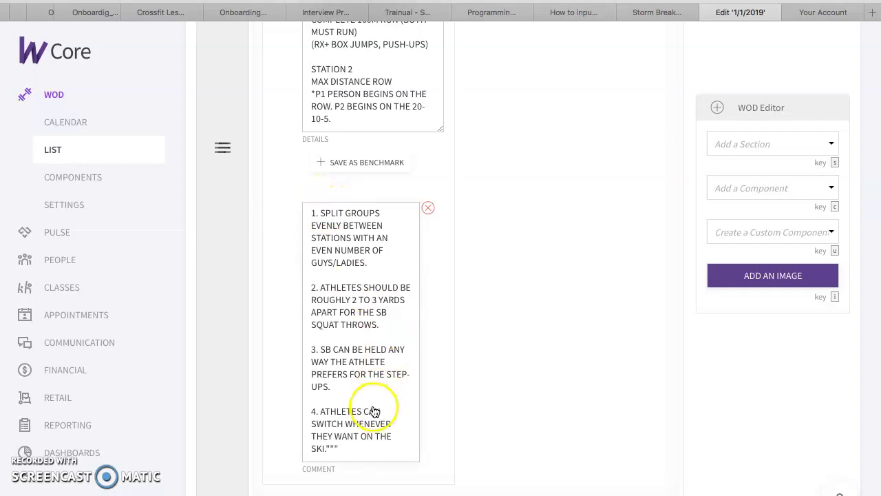
pyautogui.click(356, 445)
pyautogui.press('BackSpace')
pyautogui.press('BackSpace')
pyautogui.press('BackSpace')
pyautogui.press('BackSpace')
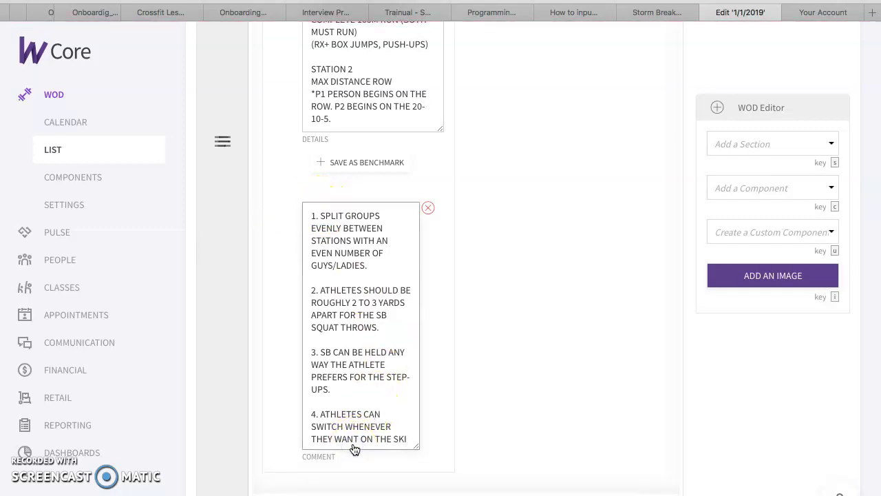
pyautogui.scroll(5, 577, 195)
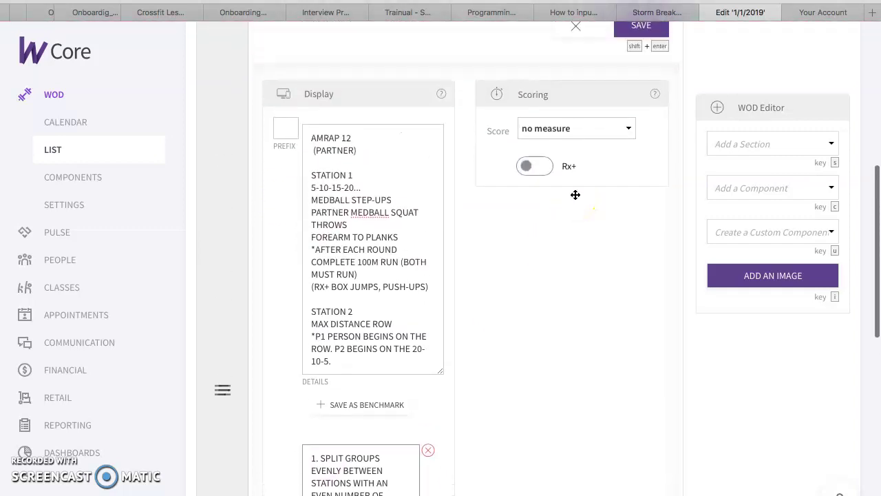
pyautogui.click(640, 82)
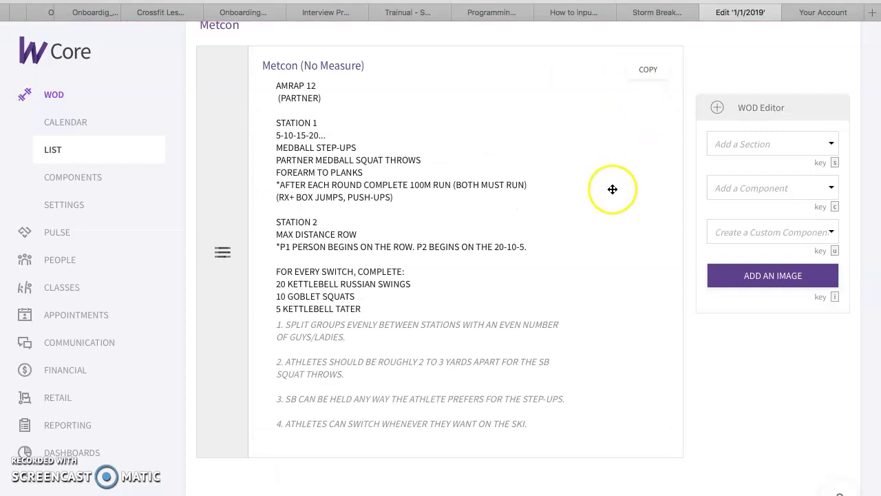
pyautogui.scroll(1, 613, 188)
pyautogui.scroll(-2, 613, 189)
# Step: Check the Honor Roll row label in the Storm Breaker sheet
pyautogui.click(798, 13)
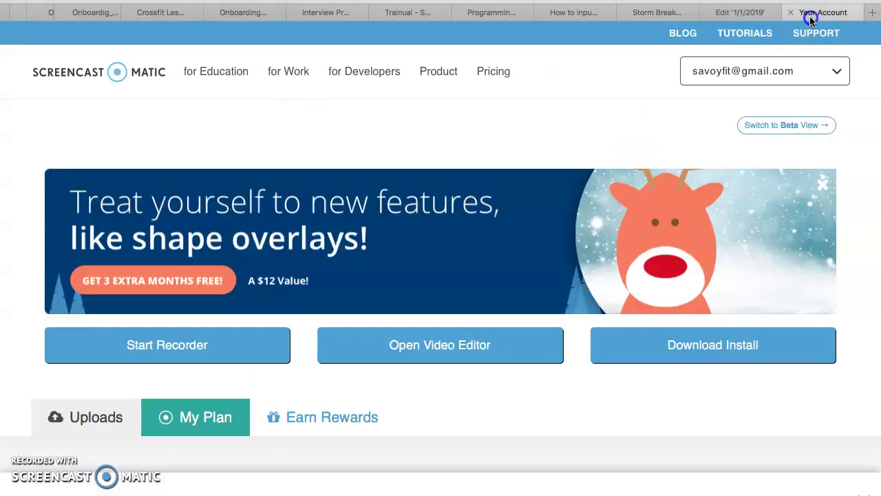
pyautogui.click(753, 17)
pyautogui.click(657, 12)
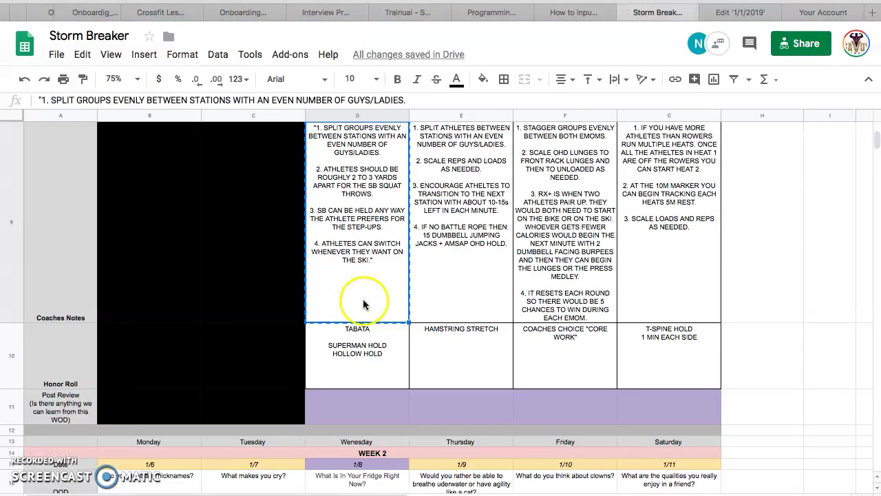
pyautogui.click(59, 374)
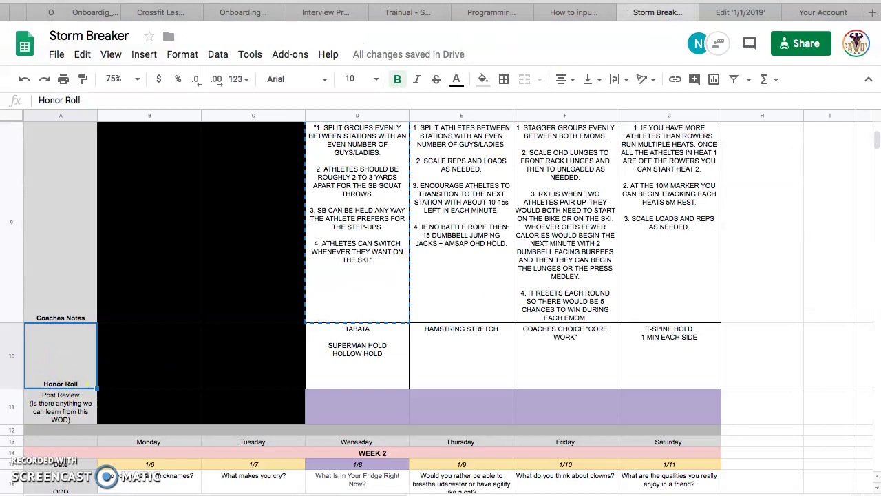
pyautogui.click(748, 10)
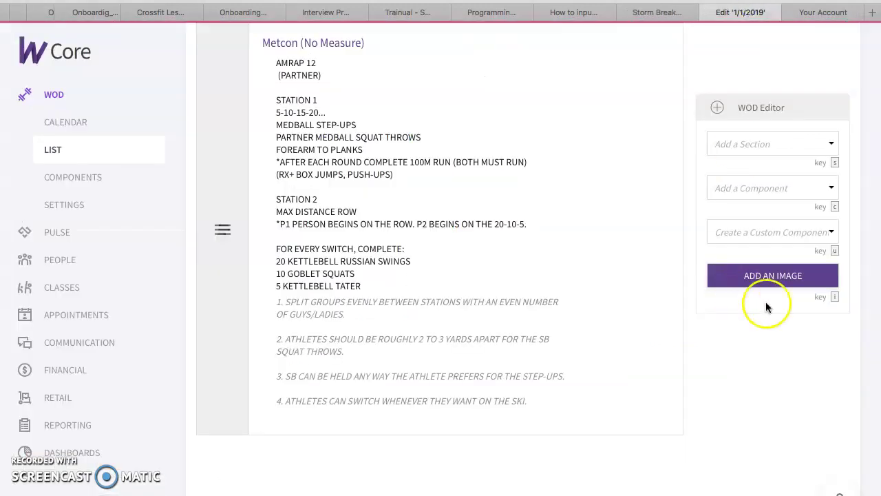
# Step: Search the custom component types for 'Hon', then open the Add a Section list
pyautogui.click(832, 235)
pyautogui.scroll(-1, 806, 314)
pyautogui.click(528, 469)
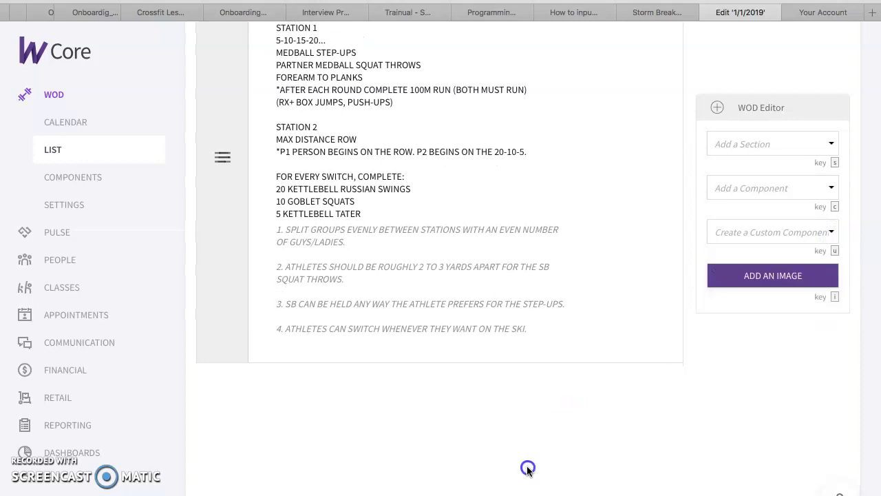
pyautogui.scroll(1, 821, 280)
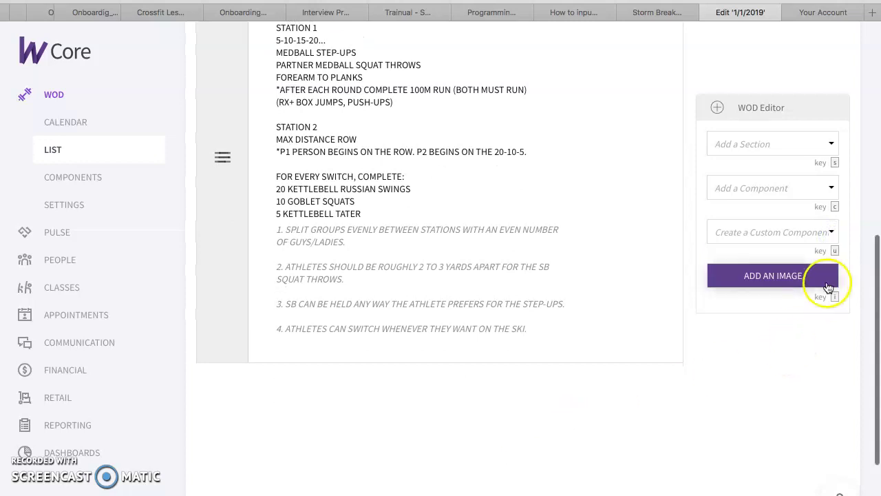
pyautogui.click(832, 237)
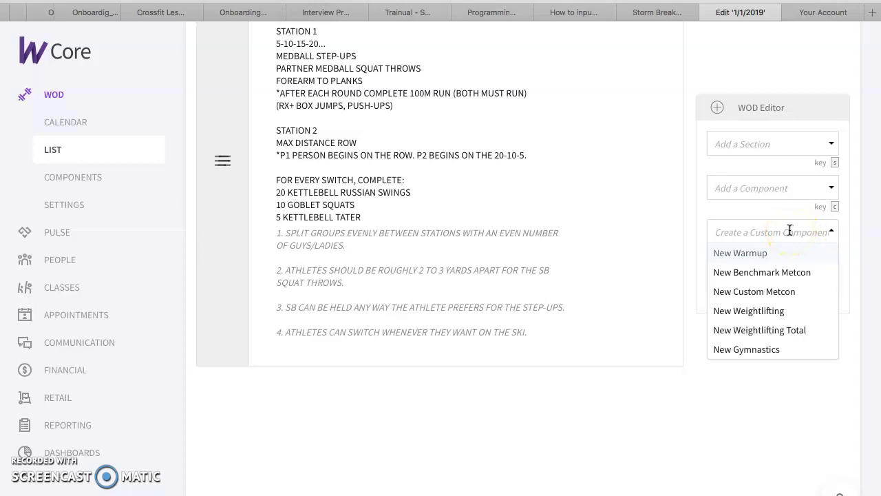
pyautogui.write('Honor Roll')
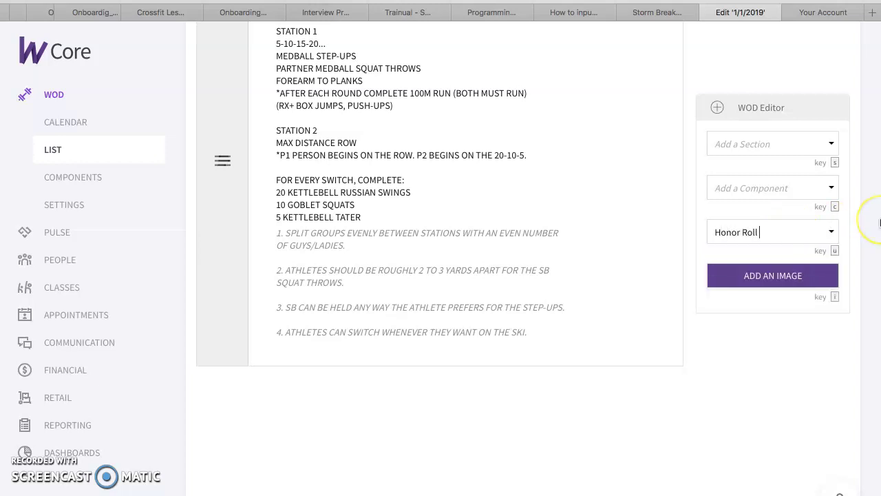
pyautogui.click(832, 144)
# Step: Create and save a new section titled Honor Roll
pyautogui.click(763, 166)
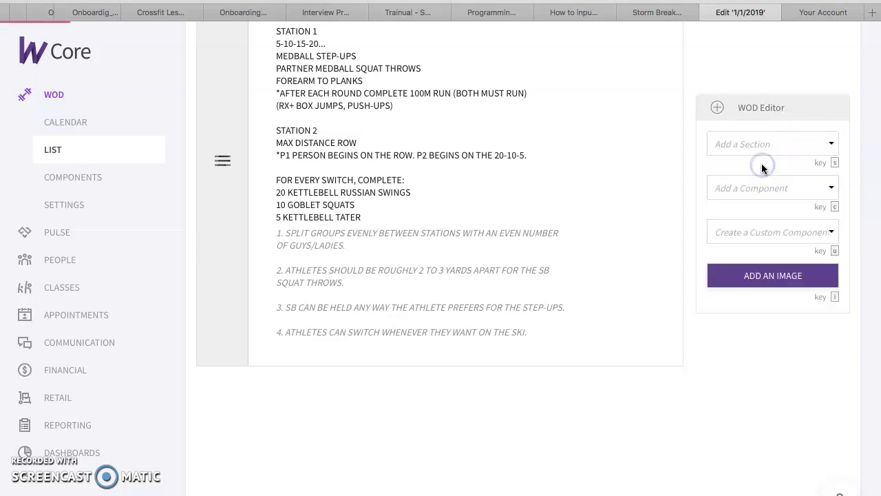
pyautogui.write('Honor Roll')
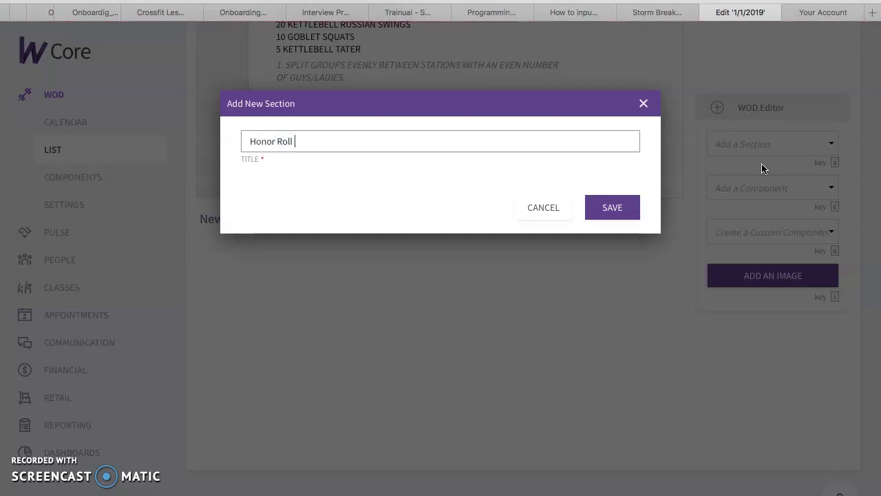
pyautogui.click(612, 207)
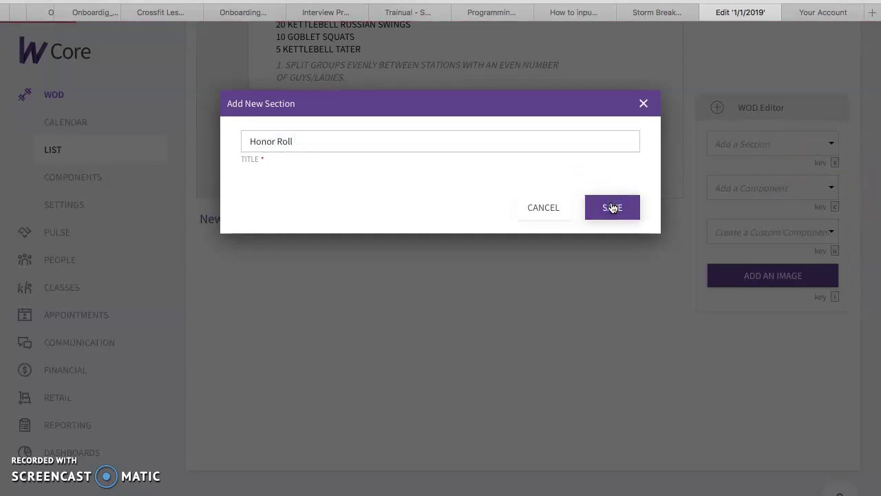
pyautogui.click(592, 211)
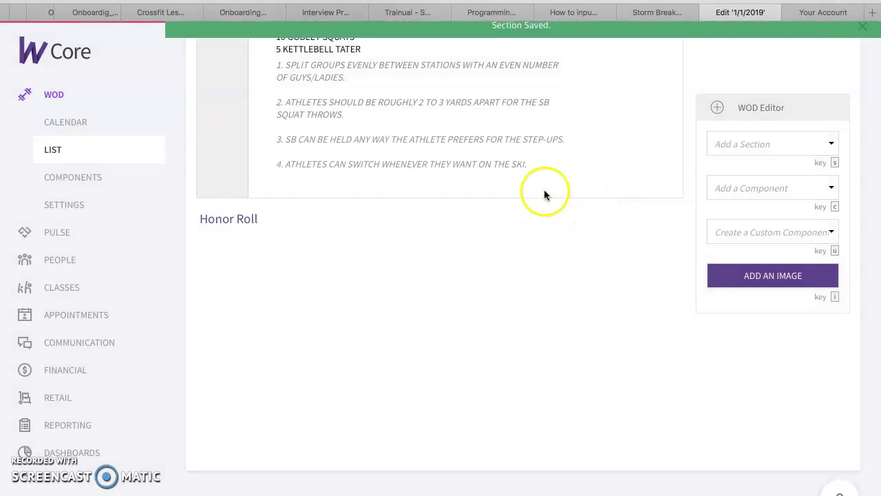
# Step: Add a new custom metcon with the TABATA text from cell D10 pasted into Details
pyautogui.click(672, 11)
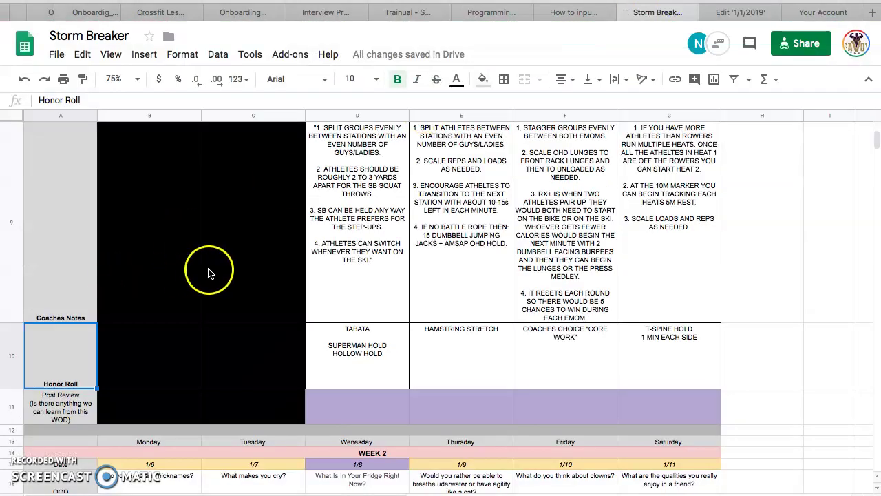
pyautogui.click(346, 351)
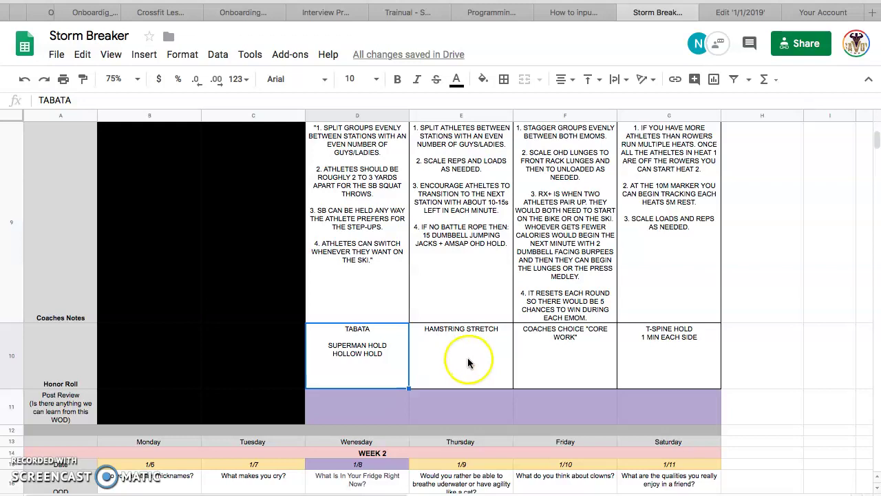
pyautogui.hotkey('ctrl', 'c')
pyautogui.click(742, 13)
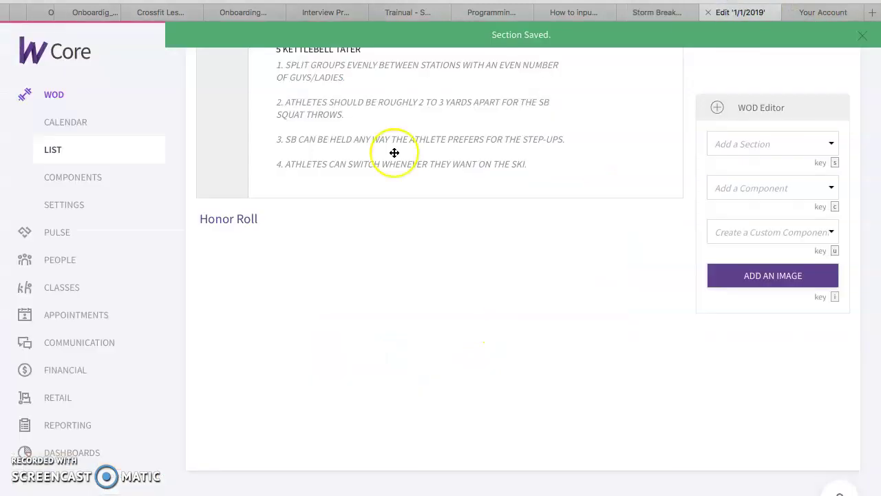
pyautogui.click(828, 233)
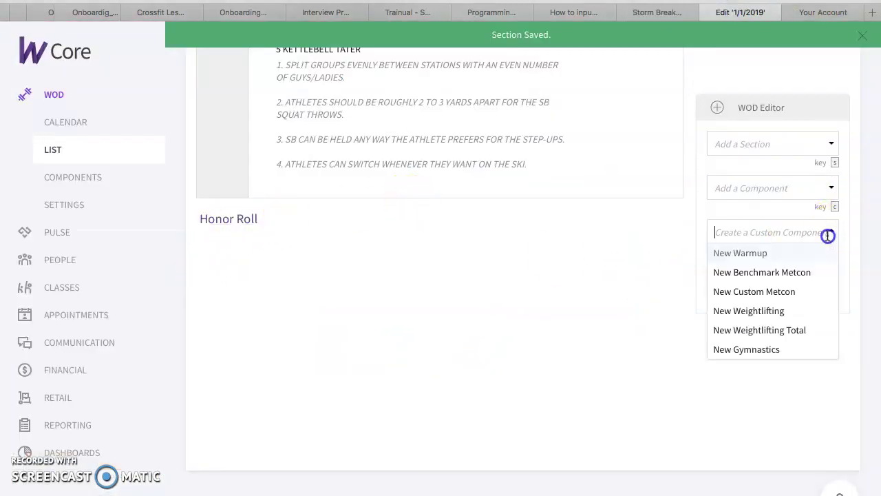
pyautogui.click(793, 294)
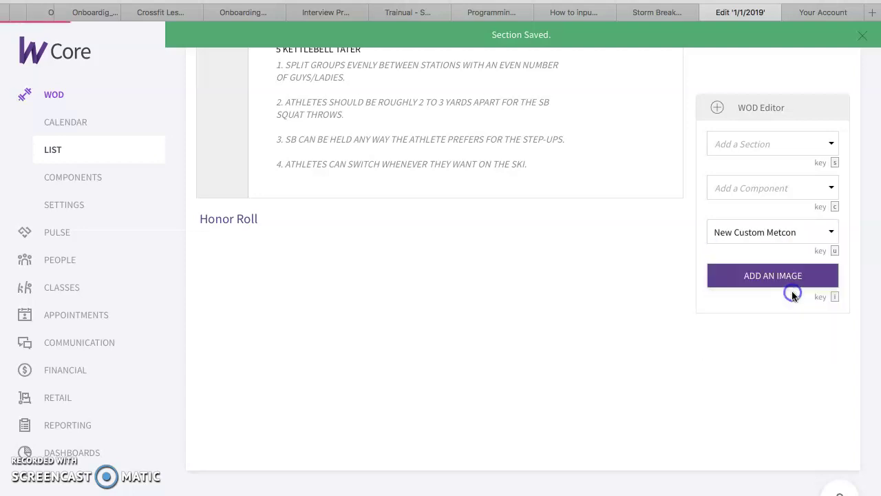
pyautogui.scroll(2, 337, 138)
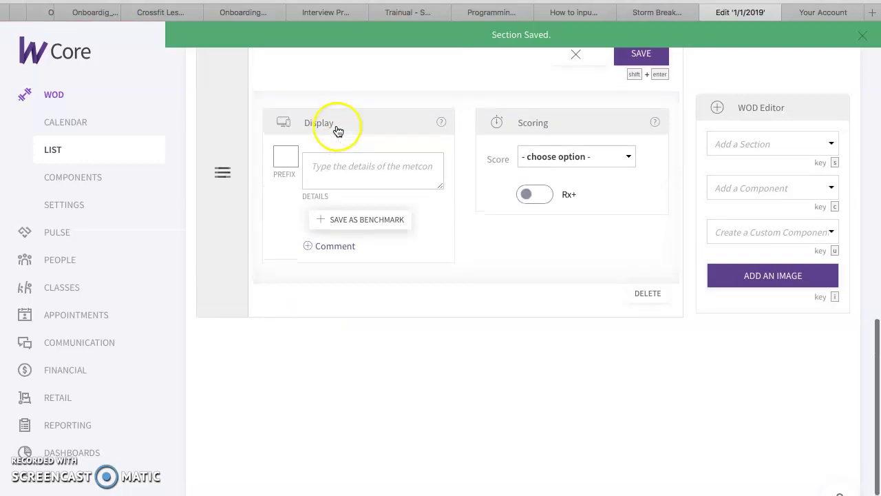
pyautogui.click(327, 174)
pyautogui.hotkey('ctrl', 'v')
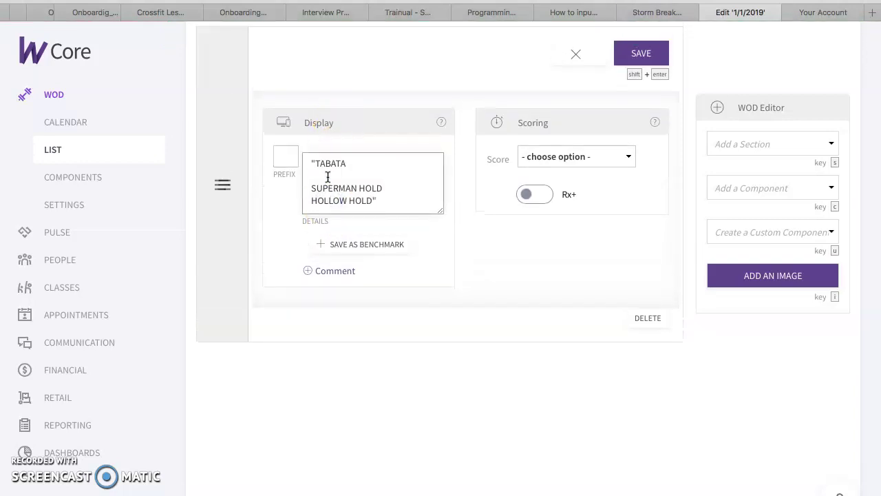
# Step: Remove the stray quote after HOLLOW HOLD and set the metcon score to no measure
pyautogui.click(314, 164)
pyautogui.click(393, 201)
pyautogui.press('BackSpace')
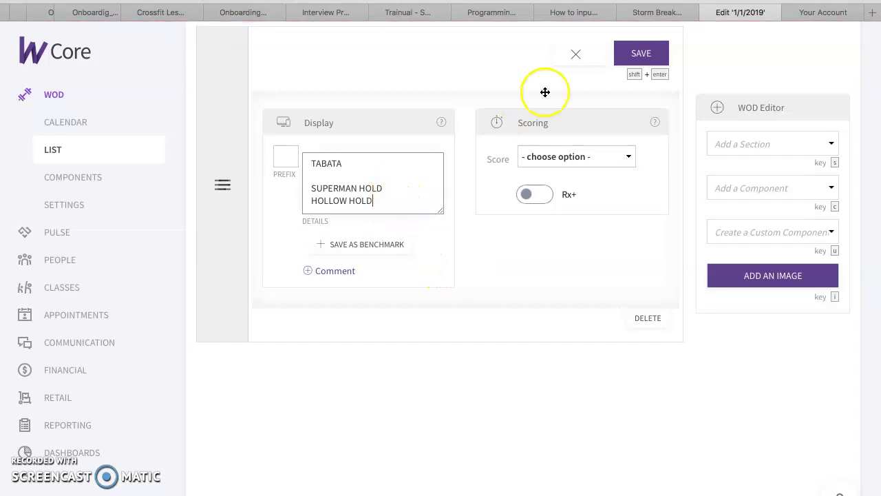
pyautogui.click(635, 171)
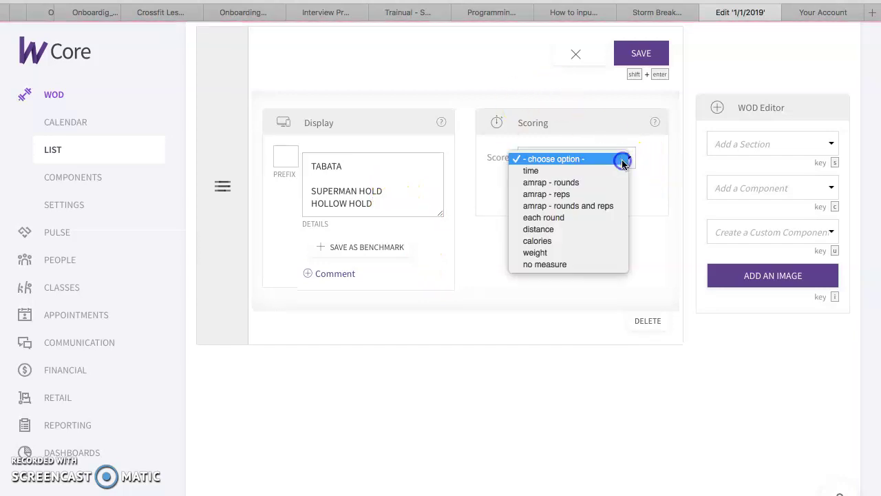
pyautogui.click(563, 268)
pyautogui.scroll(3, 563, 270)
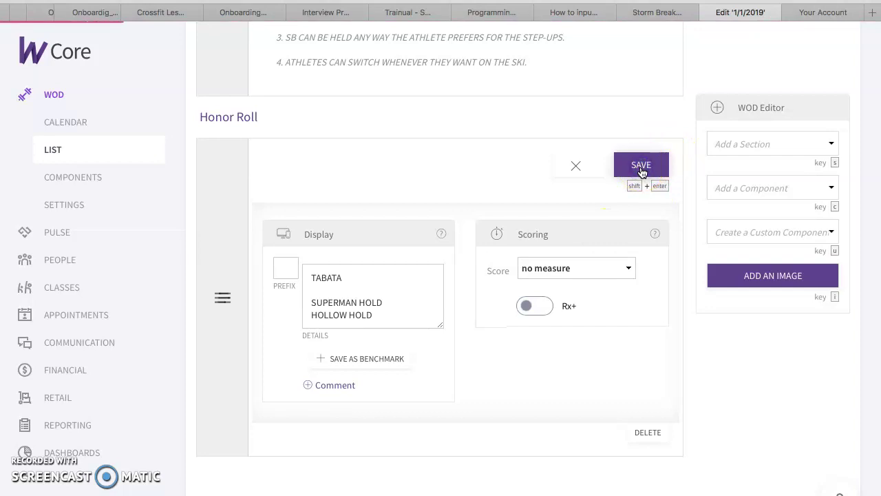
pyautogui.scroll(10, 640, 172)
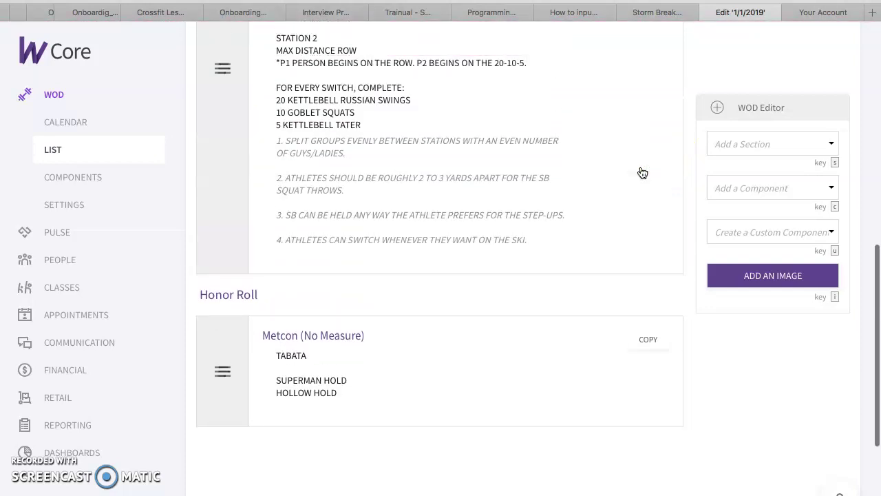
# Step: Scroll through the finished 01/01/2020 WOD to review it, then go back to the WOD list
pyautogui.scroll(2, 641, 172)
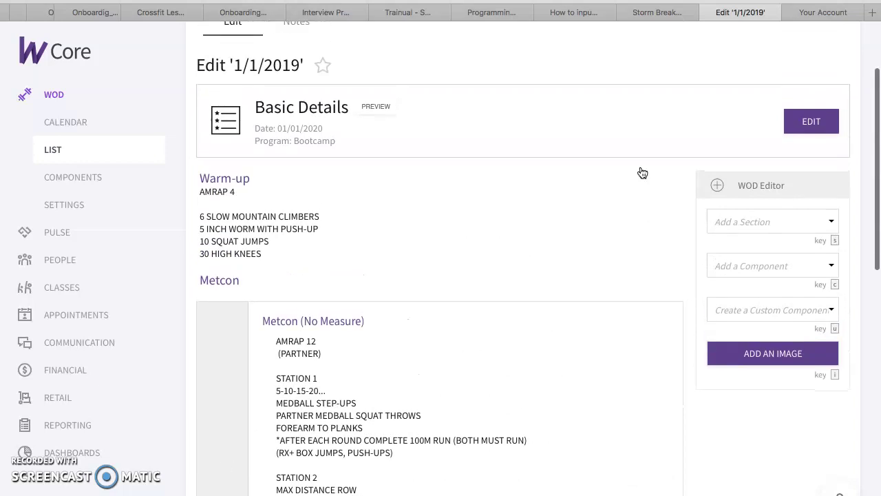
pyautogui.scroll(-5, 641, 172)
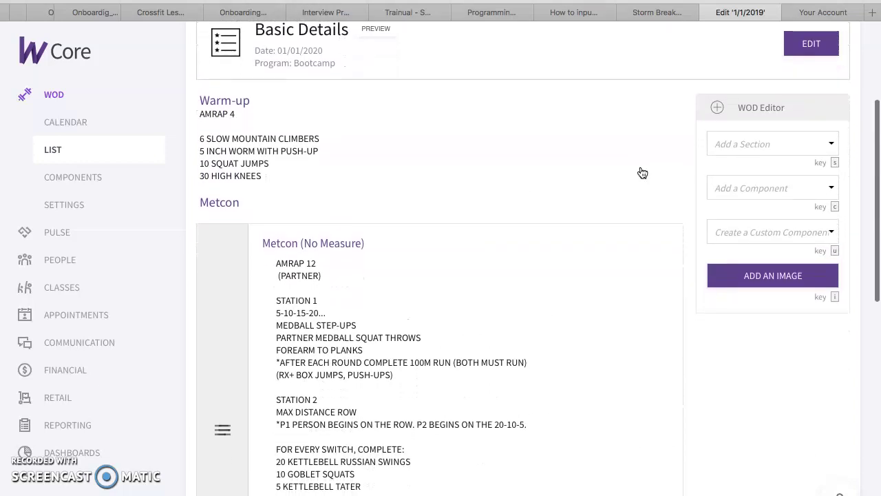
pyautogui.scroll(-2, 641, 172)
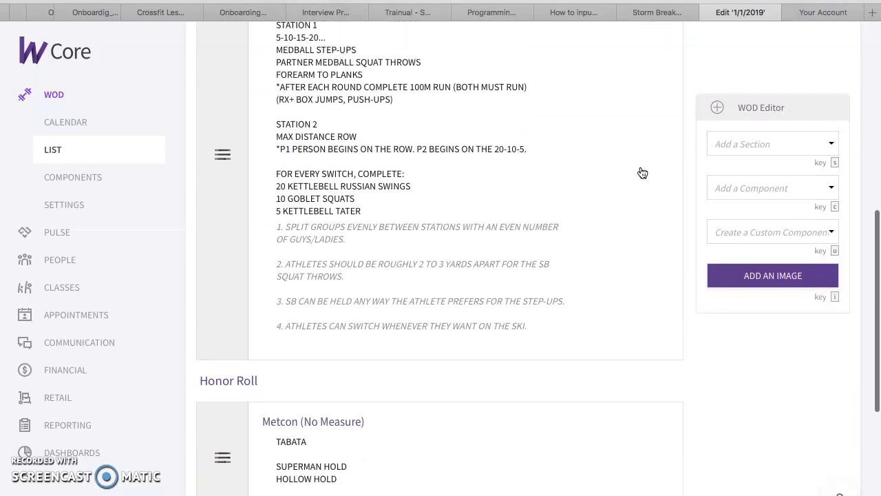
pyautogui.scroll(2, 641, 172)
pyautogui.scroll(-5, 641, 172)
pyautogui.scroll(8, 642, 172)
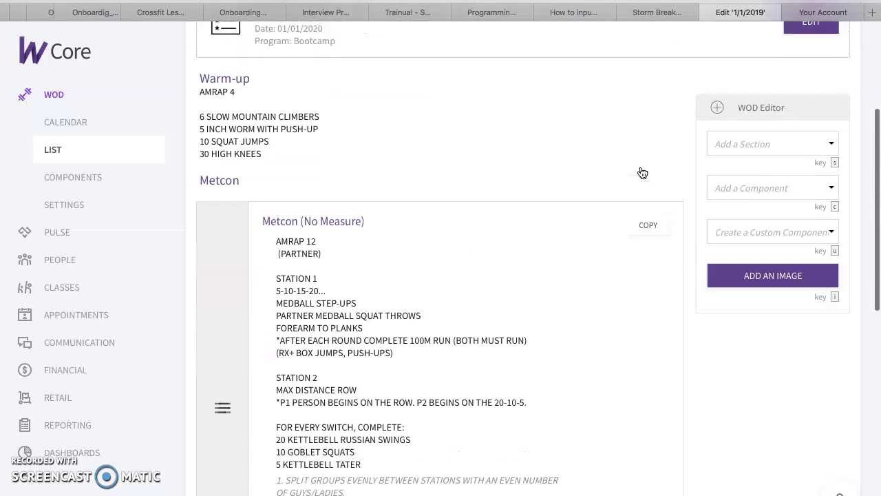
pyautogui.scroll(-4, 641, 172)
pyautogui.scroll(-4, 642, 172)
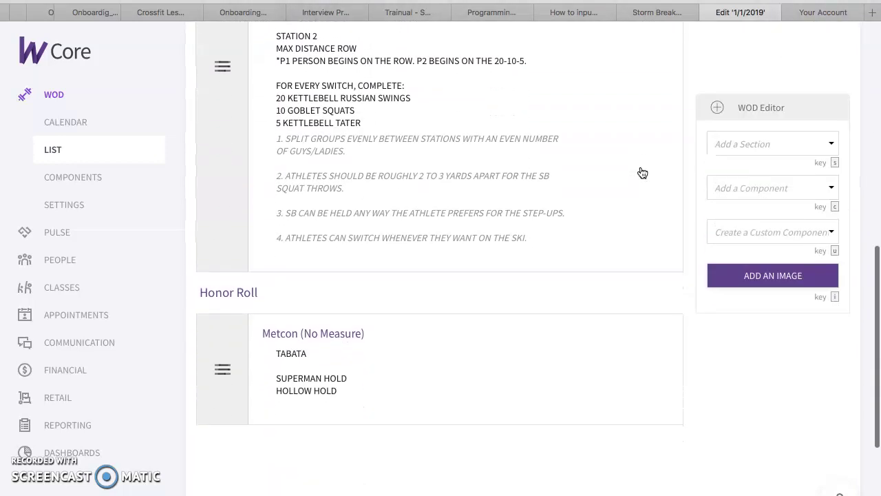
pyautogui.scroll(9, 642, 172)
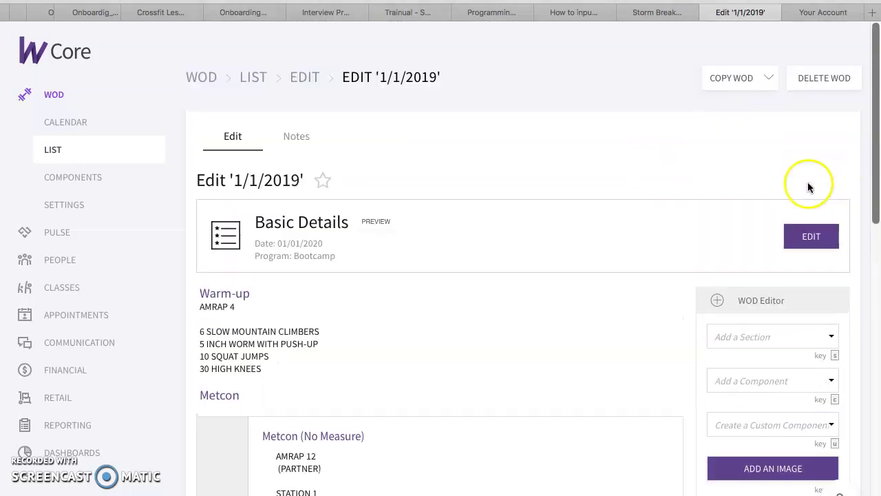
pyautogui.click(53, 150)
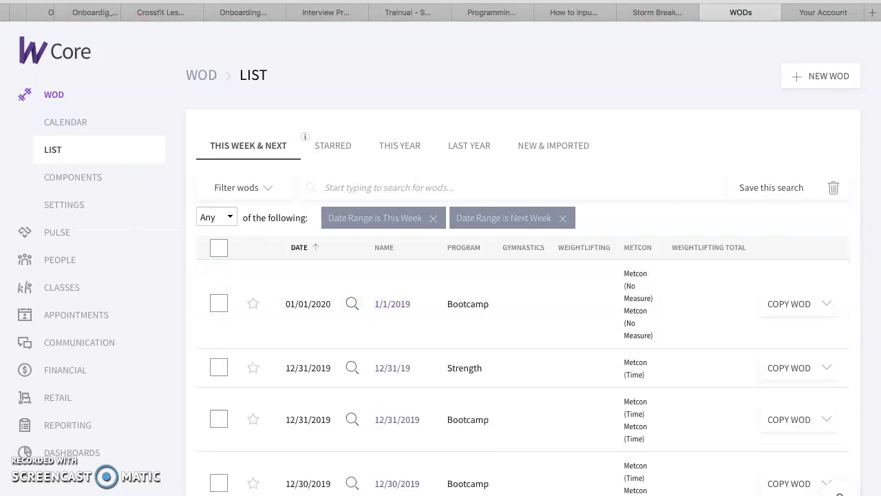
# Step: Copy the 01/01/2020 Bootcamp WOD to another day
pyautogui.click(650, 13)
pyautogui.click(732, 11)
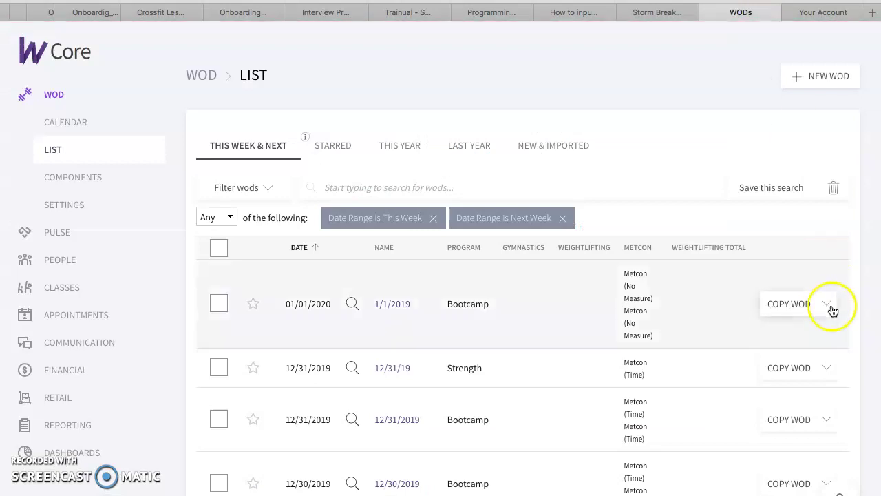
pyautogui.click(825, 304)
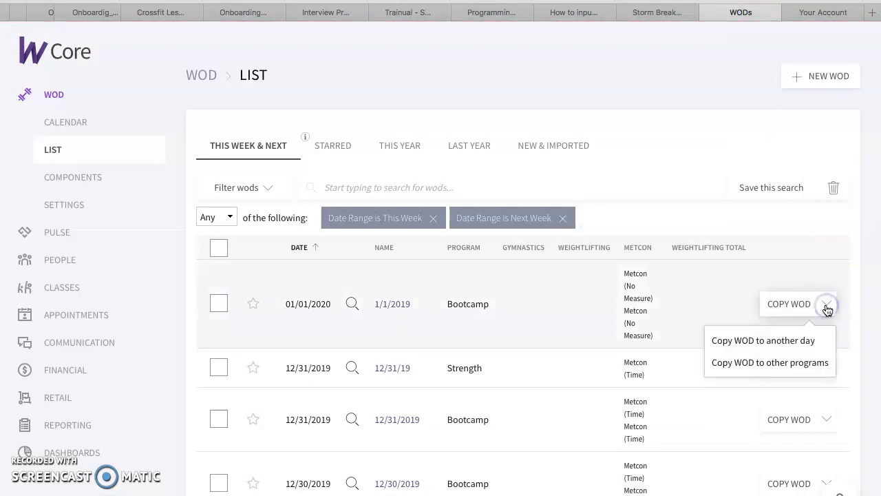
pyautogui.click(792, 341)
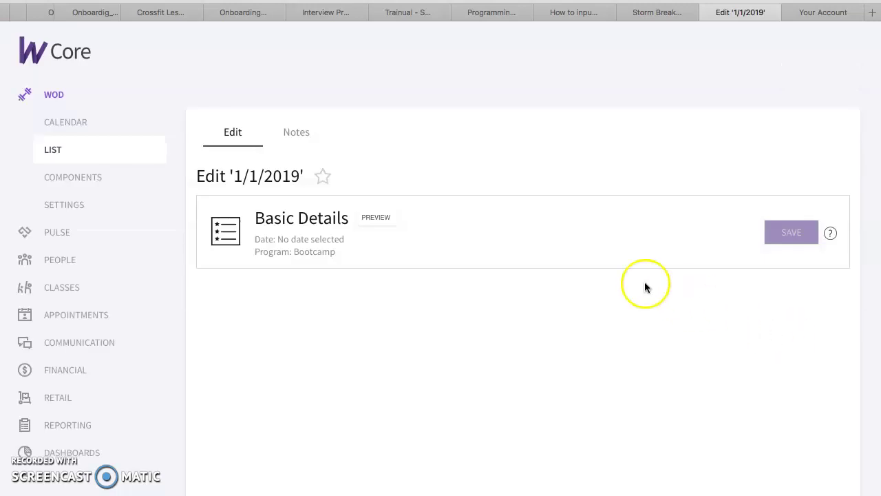
# Step: Date the copied WOD 01/02/2020, name it 1/2/2019, and save its basic details
pyautogui.scroll(-3, 600, 282)
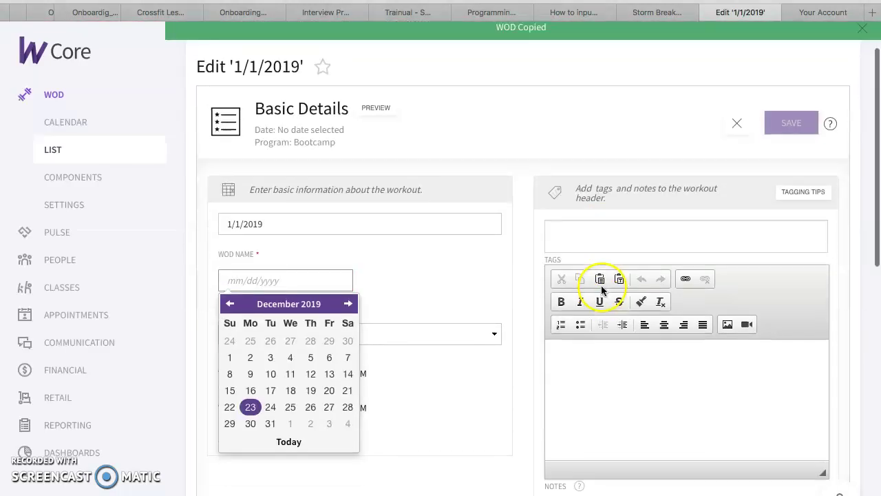
pyautogui.click(311, 415)
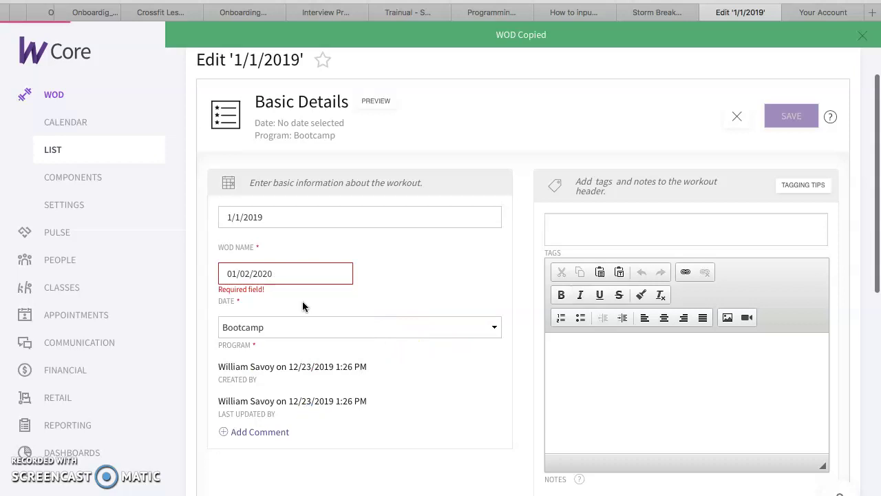
pyautogui.click(236, 217)
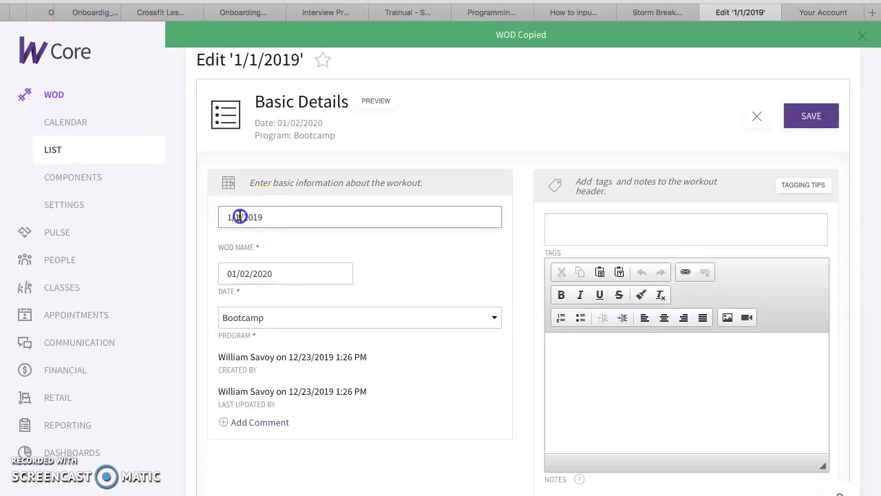
pyautogui.click(430, 265)
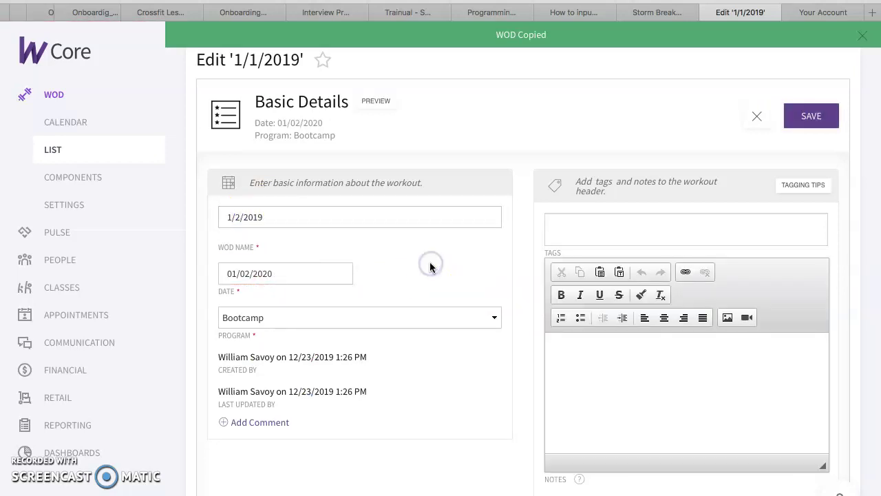
pyautogui.scroll(-3, 430, 267)
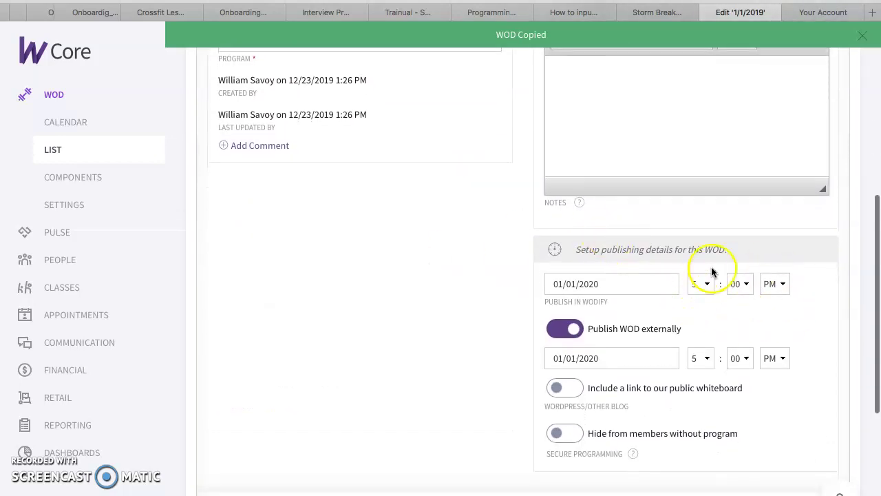
pyautogui.scroll(4, 532, 201)
pyautogui.scroll(-3, 532, 201)
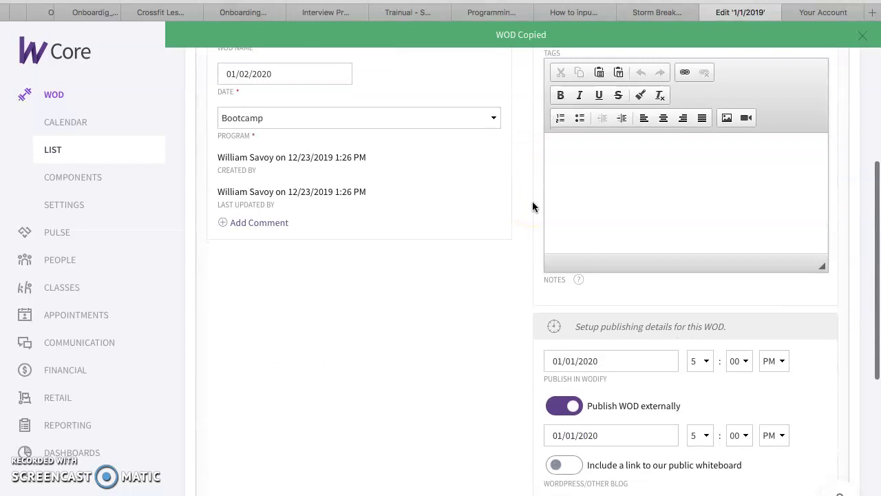
pyautogui.scroll(-3, 766, 426)
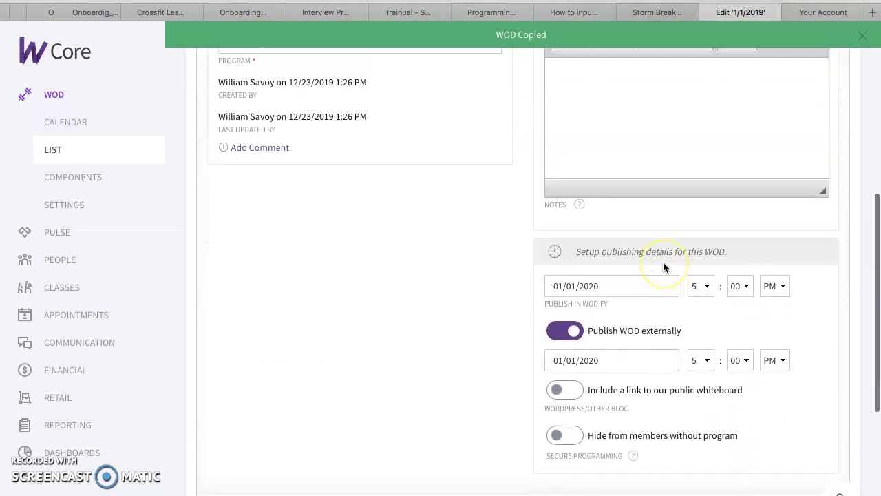
pyautogui.scroll(10, 663, 263)
pyautogui.click(822, 101)
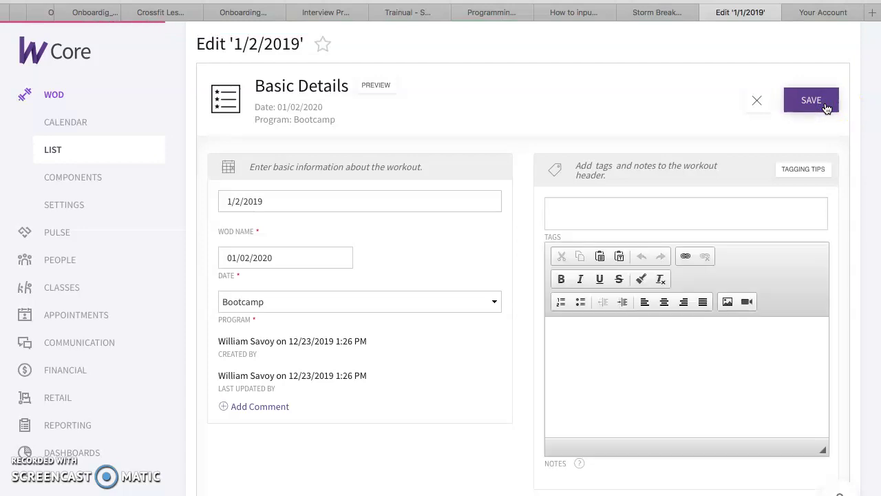
pyautogui.click(718, 9)
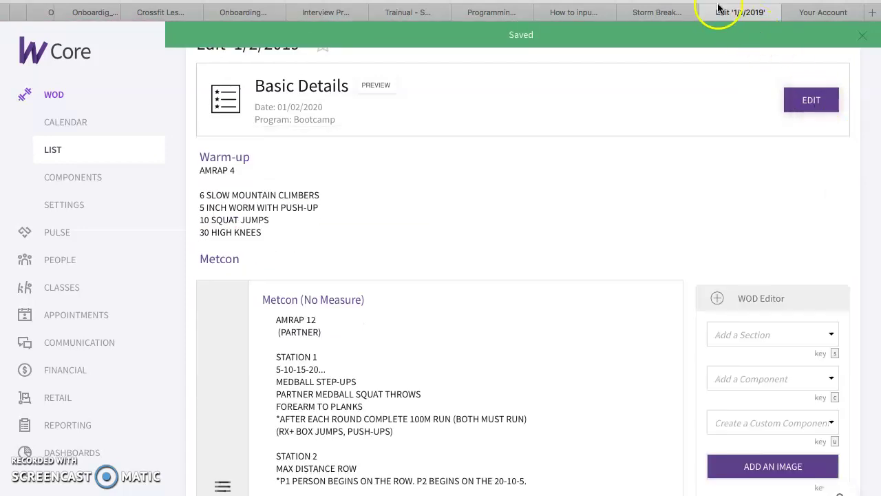
# Step: Copy Thursday's warm-up from cell E6 of the Storm Breaker sheet
pyautogui.click(673, 8)
pyautogui.click(437, 246)
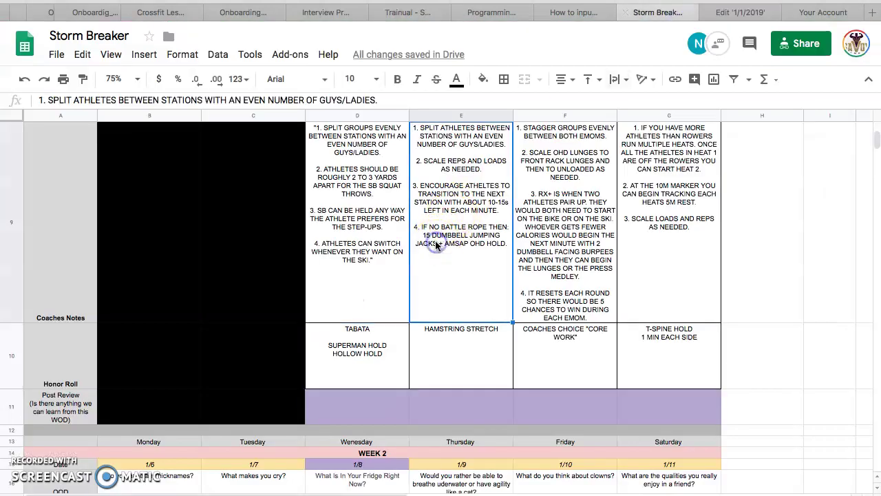
pyautogui.press('Up')
pyautogui.press('Up')
pyautogui.press('Up')
pyautogui.press('Up')
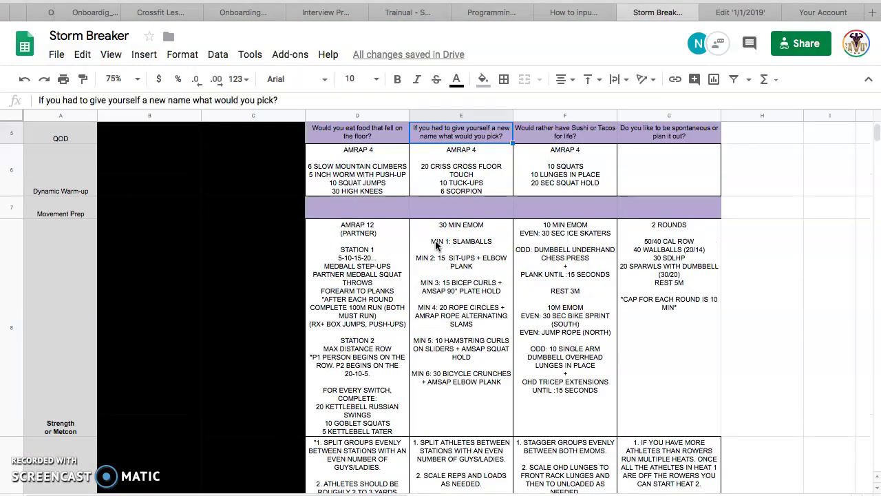
pyautogui.press('Down')
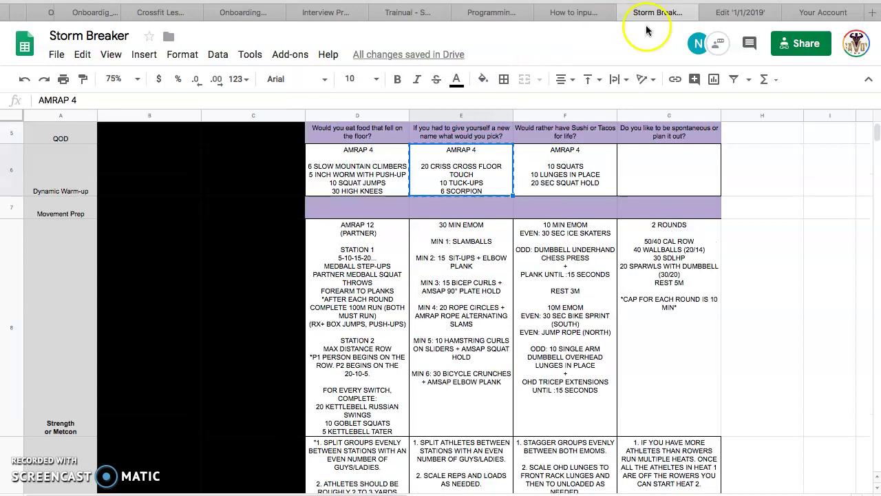
# Step: Replace the Warm-up text with AMRAP 4 criss cross floor touches, tuck-ups, scorpions, and save
pyautogui.click(737, 12)
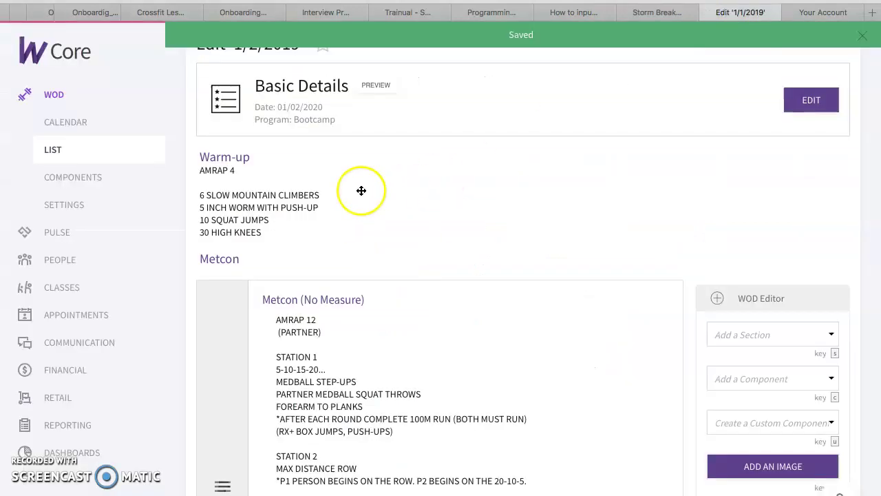
pyautogui.click(229, 163)
pyautogui.click(328, 291)
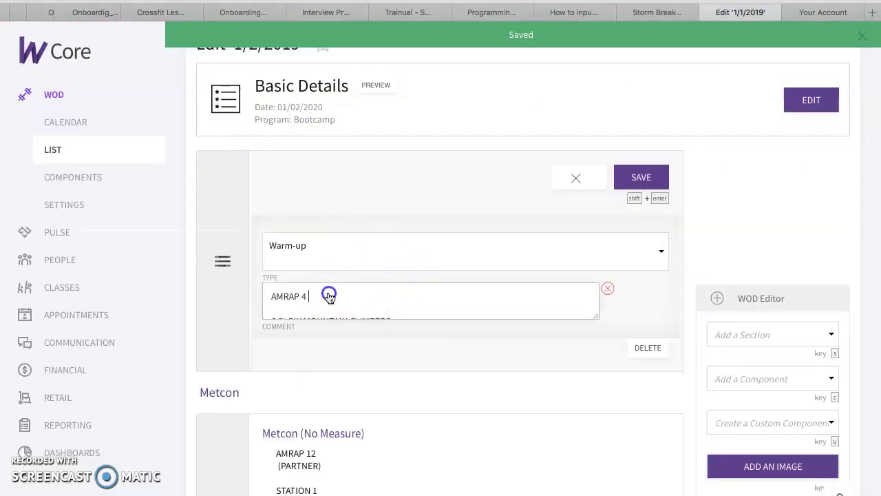
pyautogui.moveTo(276, 295); pyautogui.dragTo(313, 323)
pyautogui.press('BackSpace')
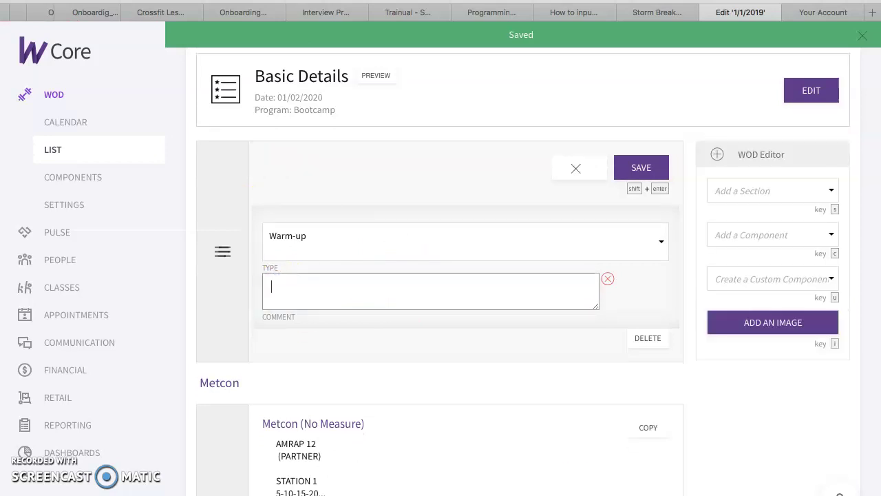
pyautogui.press('super+v')
pyautogui.click(276, 284)
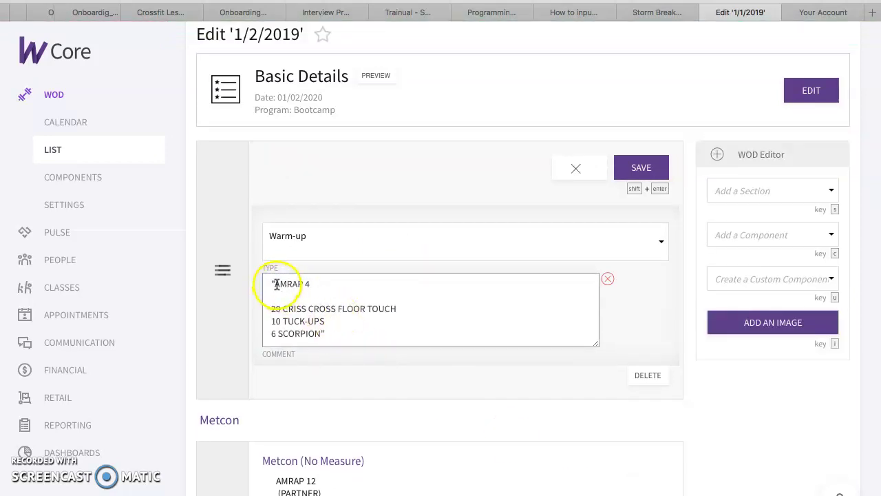
pyautogui.click(333, 334)
pyautogui.press('BackSpace')
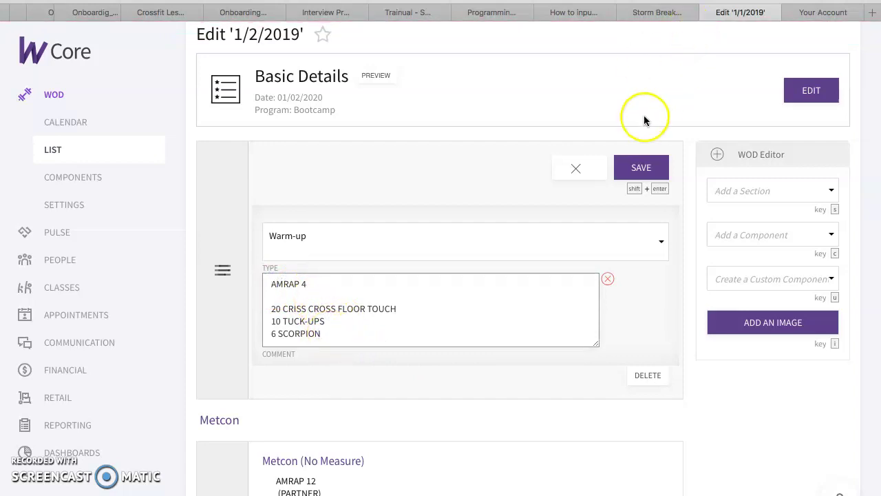
pyautogui.click(640, 168)
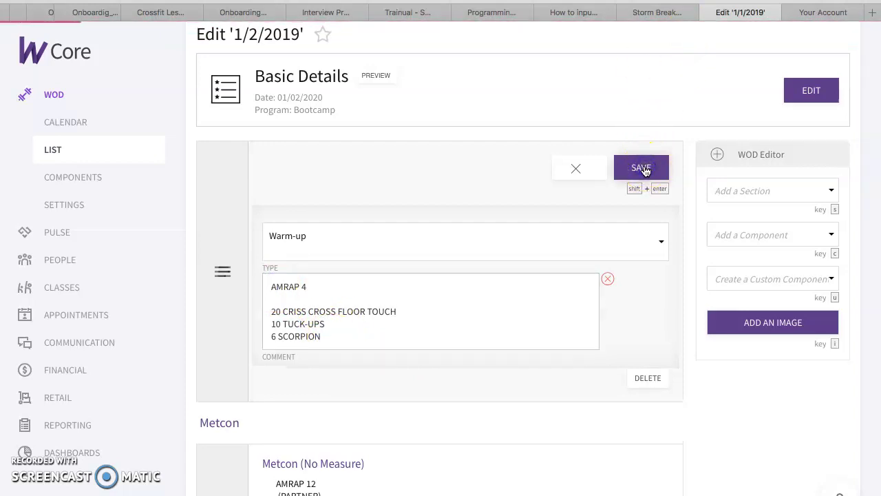
# Step: Select Thursday's 30 MIN EMOM cell E8 in the sheet
pyautogui.click(670, 14)
pyautogui.click(438, 273)
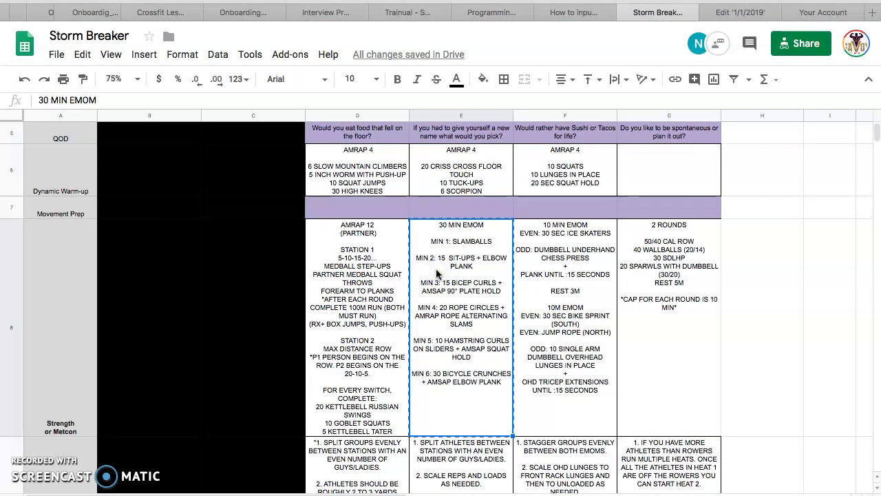
pyautogui.click(723, 12)
# Step: Replace the Metcon display text with the pasted 30 MIN EMOM workout, minutes 1–6
pyautogui.scroll(-2, 546, 314)
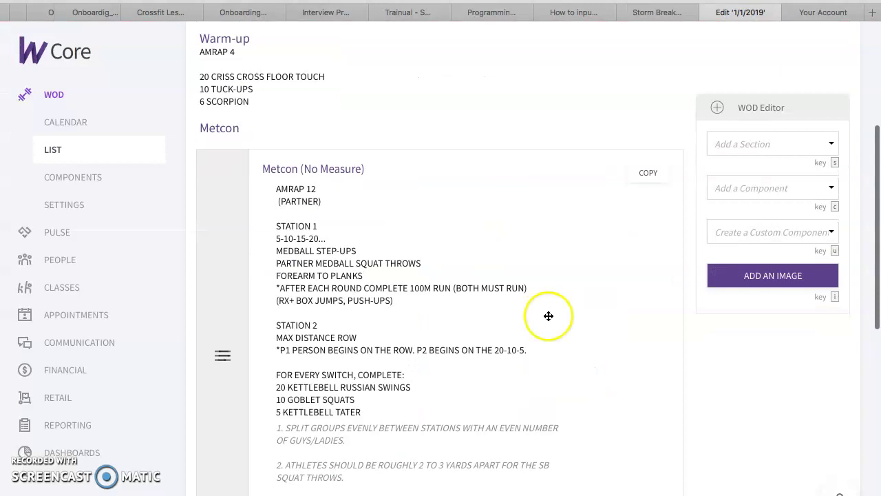
pyautogui.scroll(2, 419, 223)
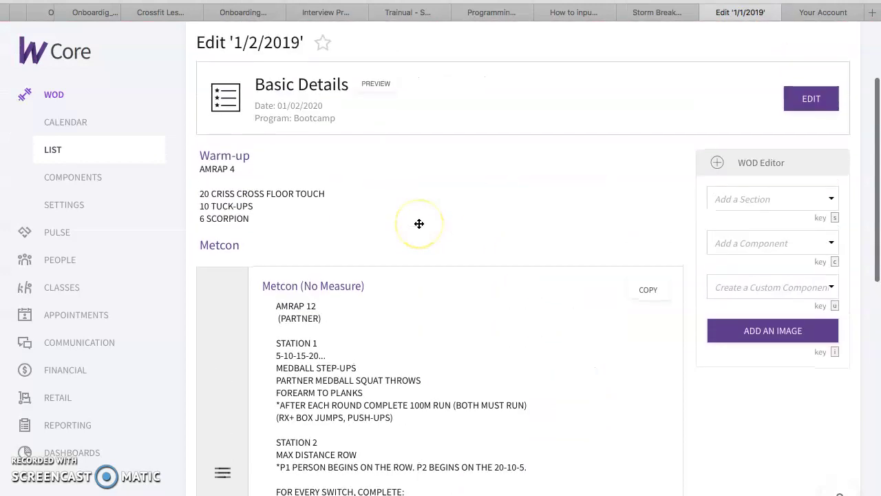
pyautogui.click(342, 288)
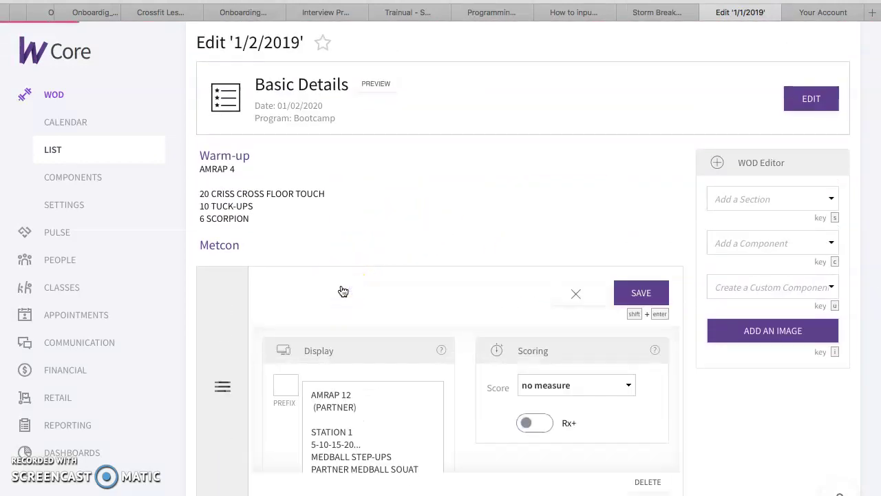
pyautogui.scroll(-2, 362, 439)
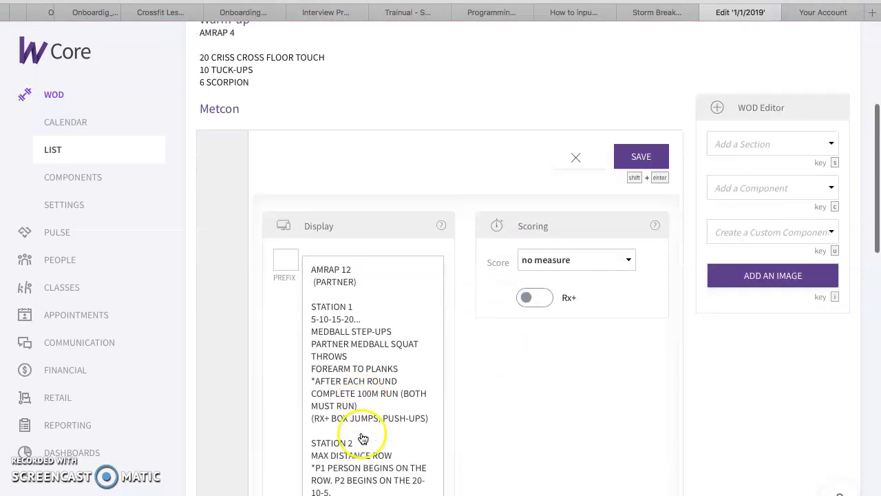
pyautogui.moveTo(310, 269); pyautogui.dragTo(353, 443)
pyautogui.hotkey('ctrl', 'a')
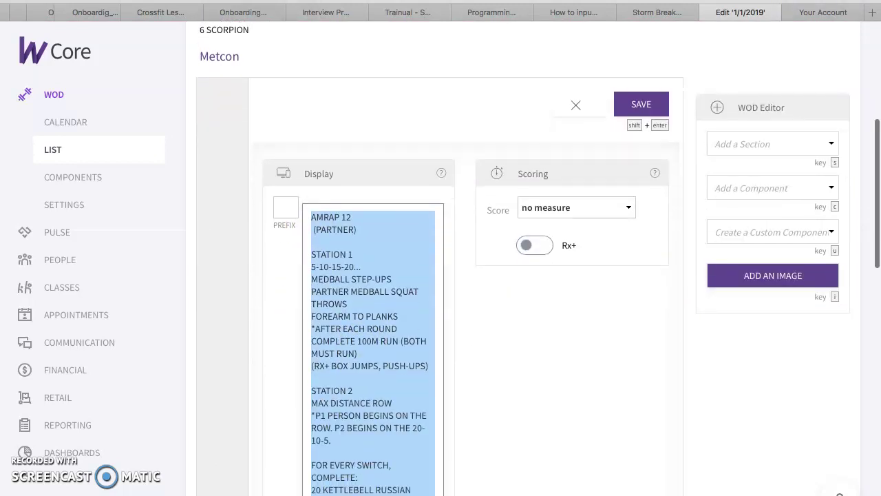
pyautogui.press('BackSpace')
pyautogui.hotkey('ctrl', 'v')
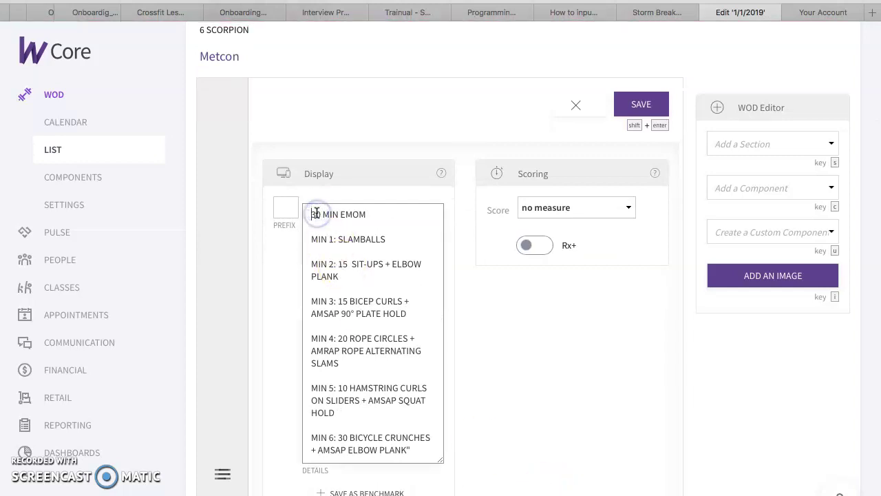
pyautogui.click(415, 449)
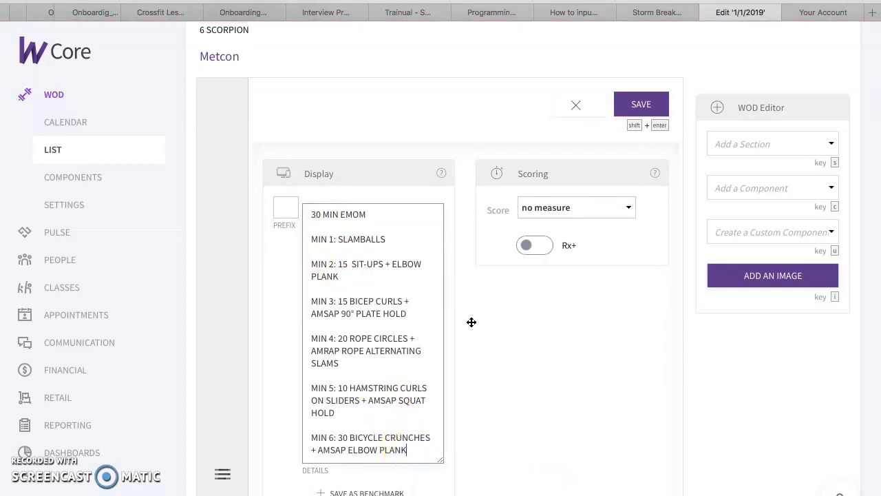
# Step: Copy Thursday's coaches' notes from cell E9 of the sheet
pyautogui.click(667, 17)
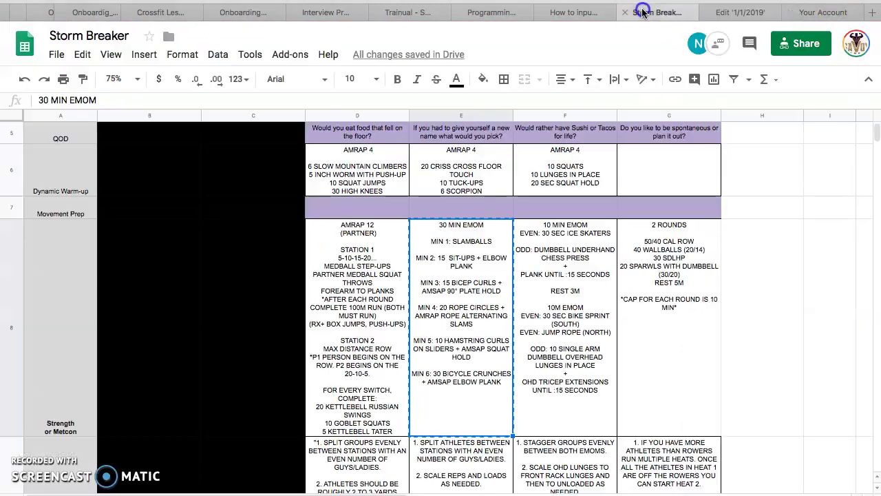
pyautogui.click(427, 361)
pyautogui.press('Down')
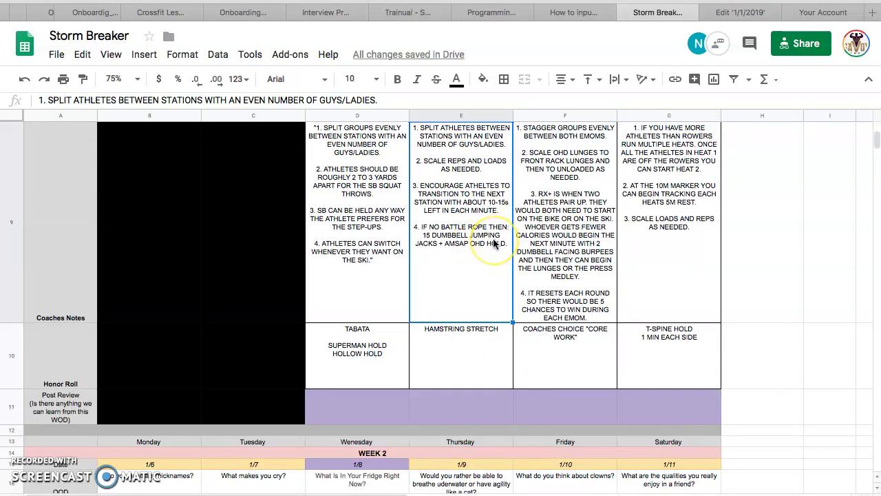
pyautogui.hotkey('ctrl', 'Tab')
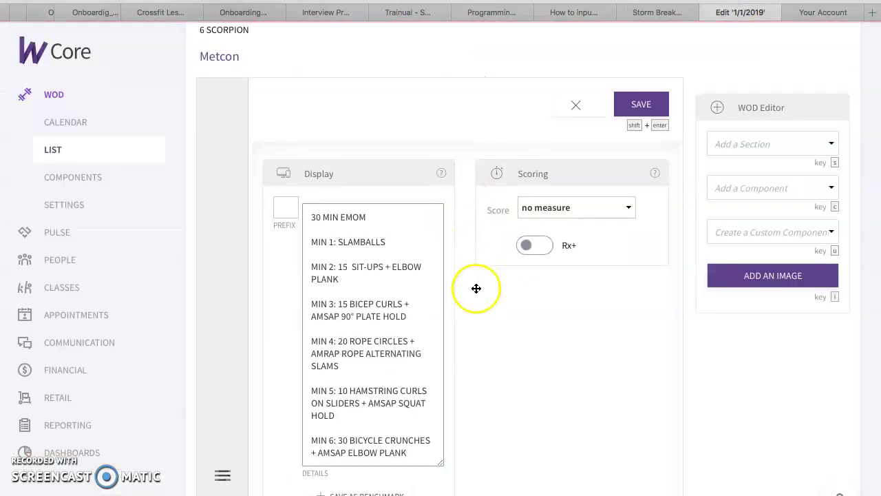
# Step: Replace the Metcon's old coaching notes with Thursday's four pasted coaches' notes
pyautogui.scroll(-3, 515, 384)
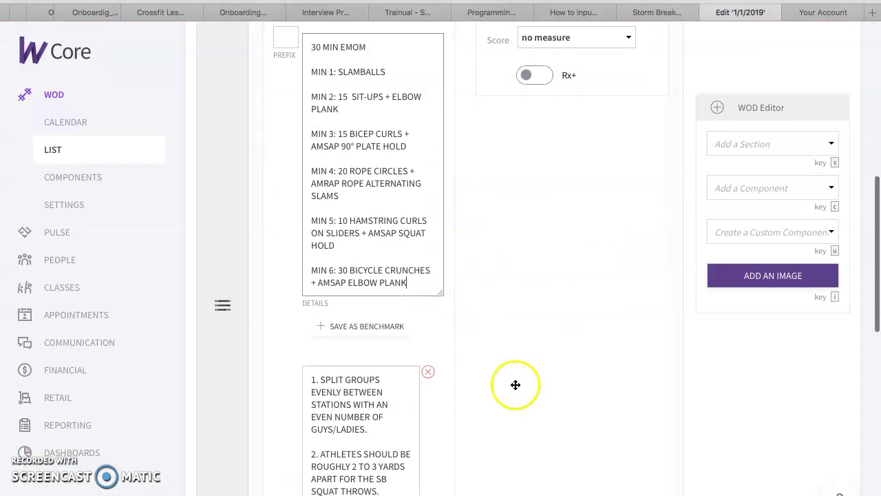
pyautogui.tripleClick(385, 375)
pyautogui.click(383, 375)
pyautogui.tripleClick(384, 375)
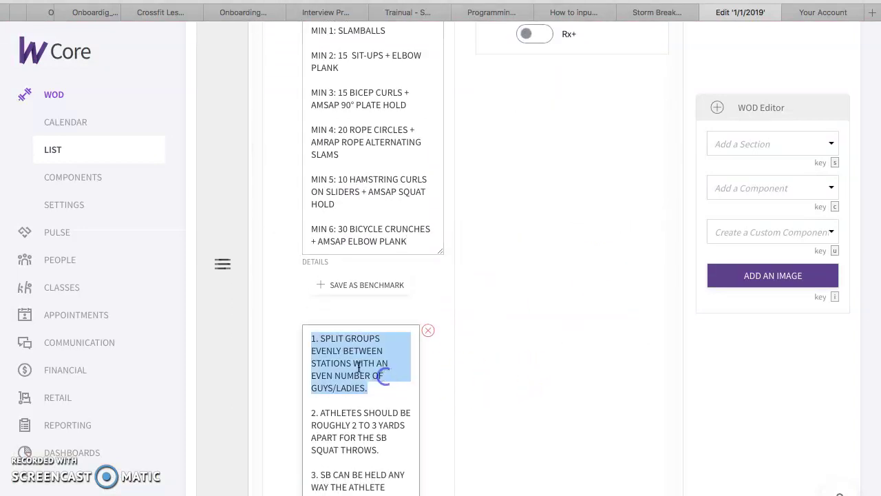
pyautogui.moveTo(315, 342); pyautogui.dragTo(386, 490)
pyautogui.press('BackSpace')
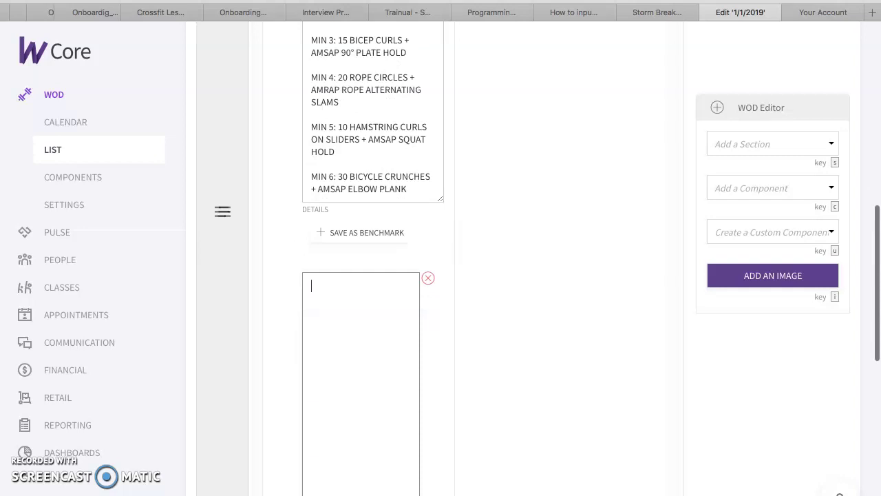
pyautogui.press('super+v')
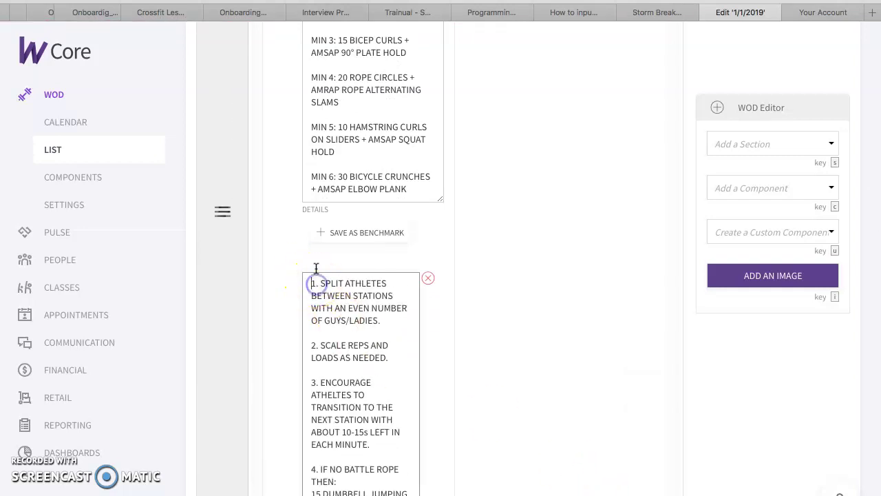
pyautogui.scroll(-5, 350, 329)
pyautogui.click(351, 351)
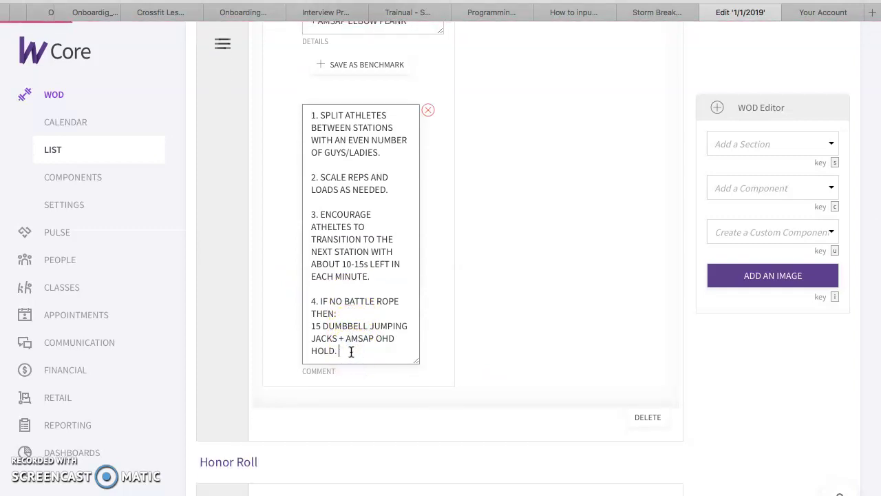
# Step: Save the 30 MIN EMOM Metcon with its coaching notes
pyautogui.scroll(5, 535, 261)
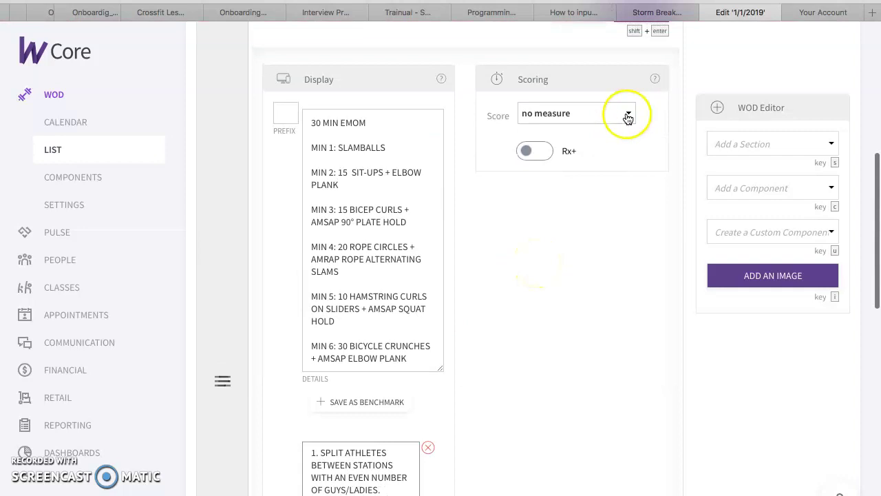
pyautogui.scroll(2, 628, 124)
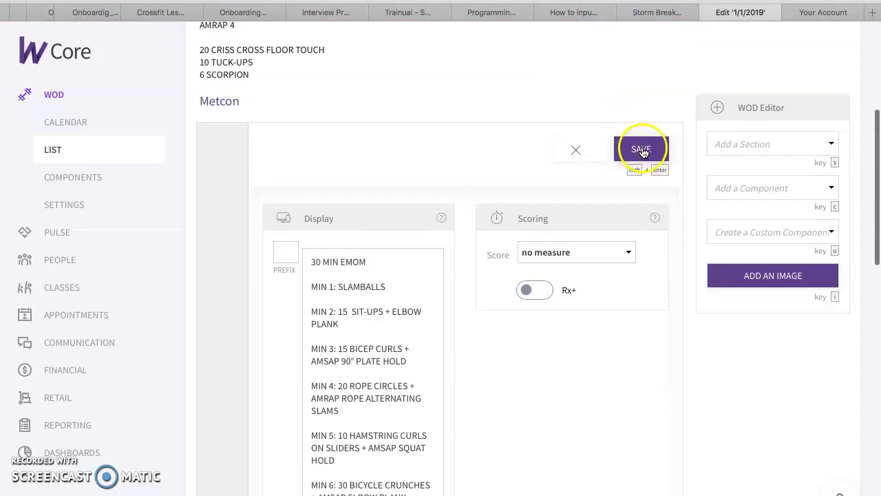
pyautogui.click(641, 151)
pyautogui.scroll(-5, 633, 346)
pyautogui.scroll(5, 633, 346)
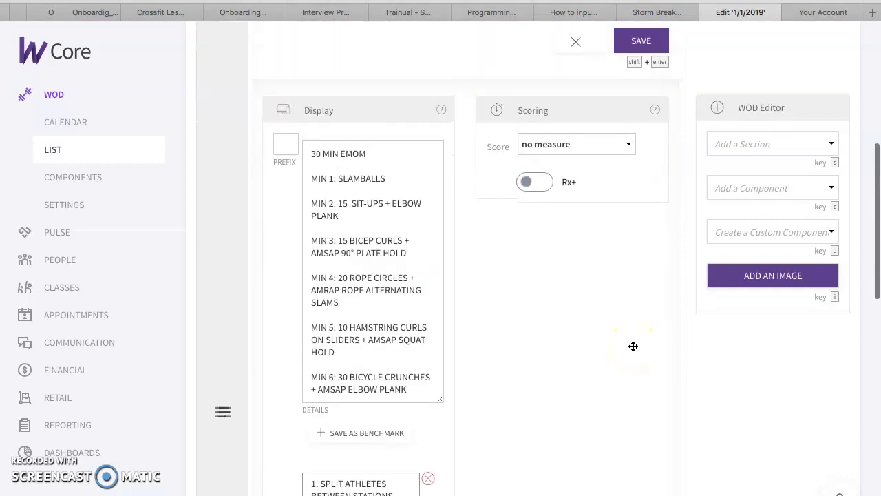
pyautogui.scroll(3, 633, 346)
pyautogui.scroll(-2, 631, 347)
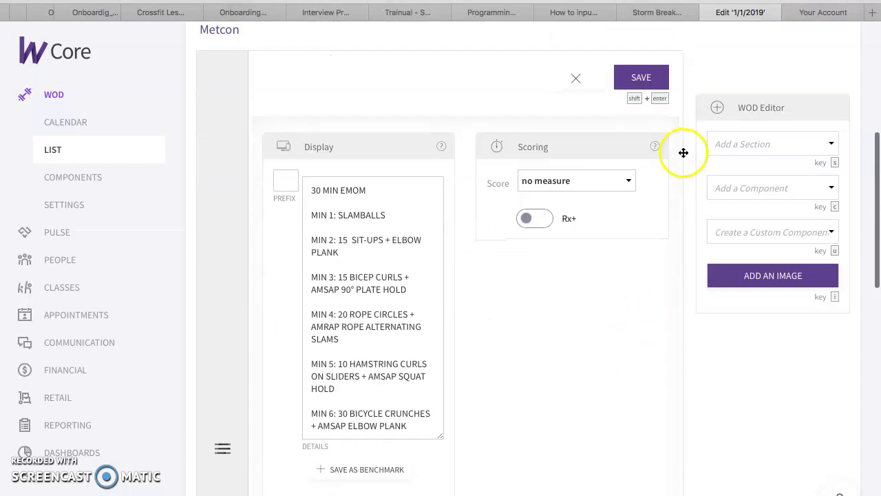
pyautogui.click(636, 79)
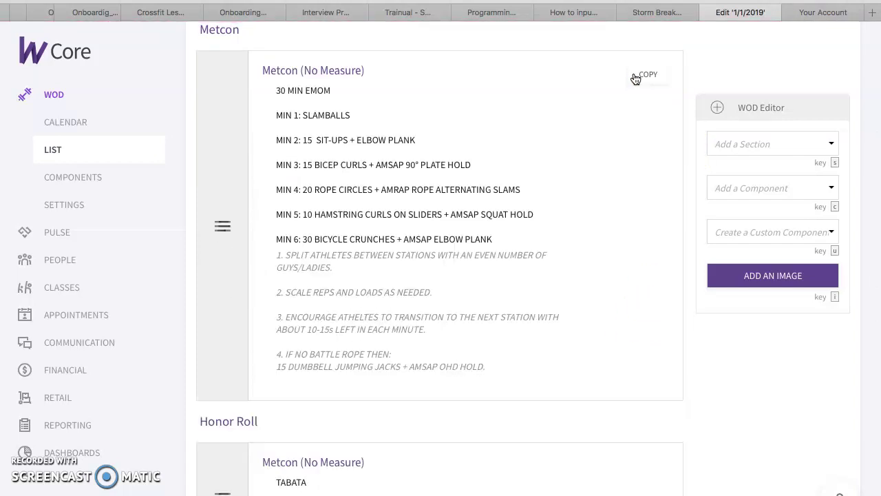
pyautogui.click(635, 90)
pyautogui.scroll(-3, 635, 95)
# Step: Copy HAMSTRING STRETCH from cell E10 over the Honor Roll TABATA details and save
pyautogui.click(658, 12)
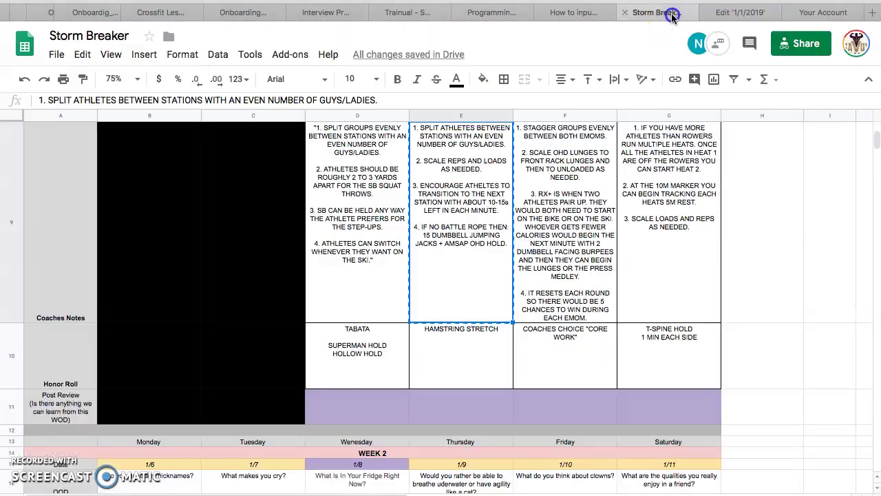
pyautogui.click(468, 342)
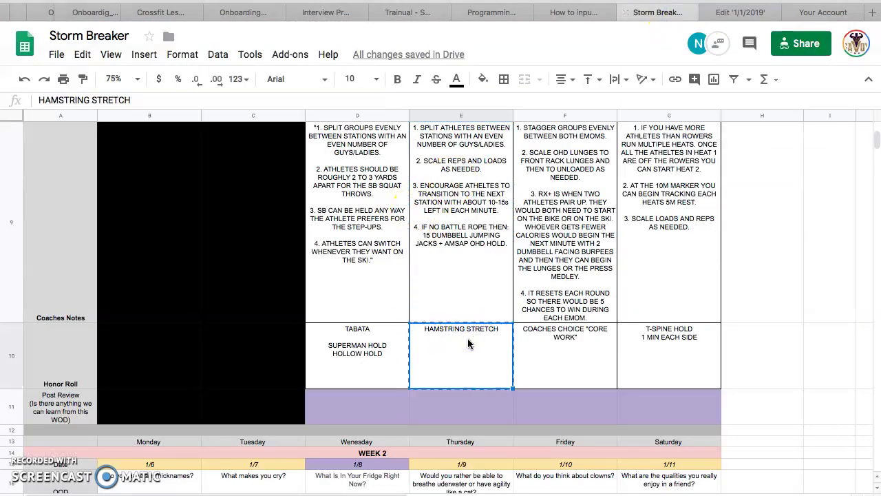
pyautogui.click(740, 13)
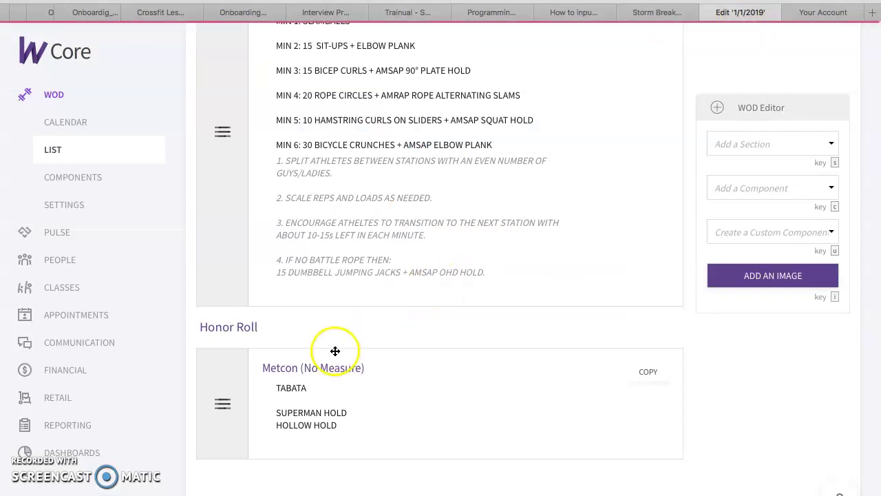
pyautogui.click(324, 373)
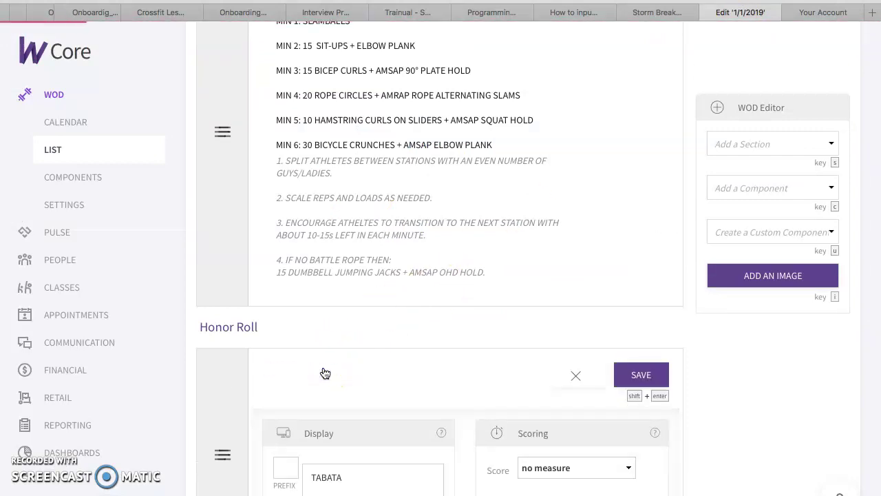
pyautogui.scroll(-2, 360, 436)
pyautogui.click(313, 358)
pyautogui.hotkey('ctrl', 'a')
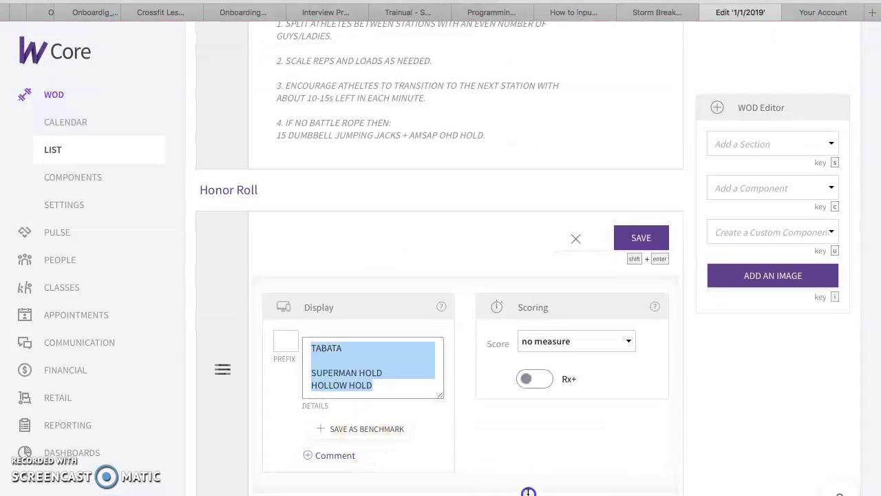
pyautogui.press('BackSpace')
pyautogui.write('HAMSTRING STRETCH')
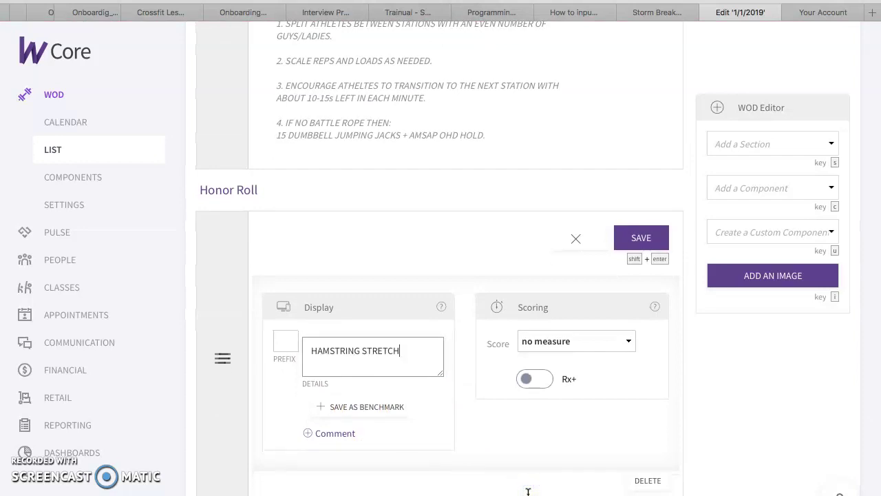
pyautogui.click(631, 240)
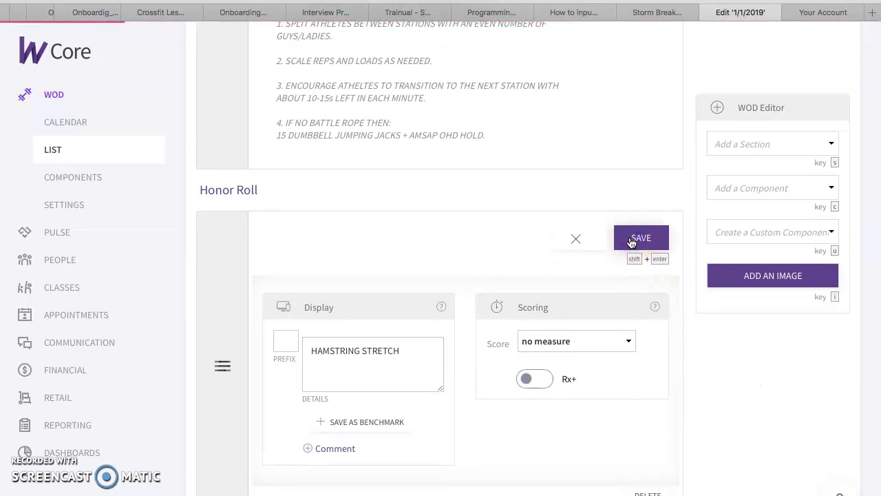
pyautogui.scroll(4, 631, 243)
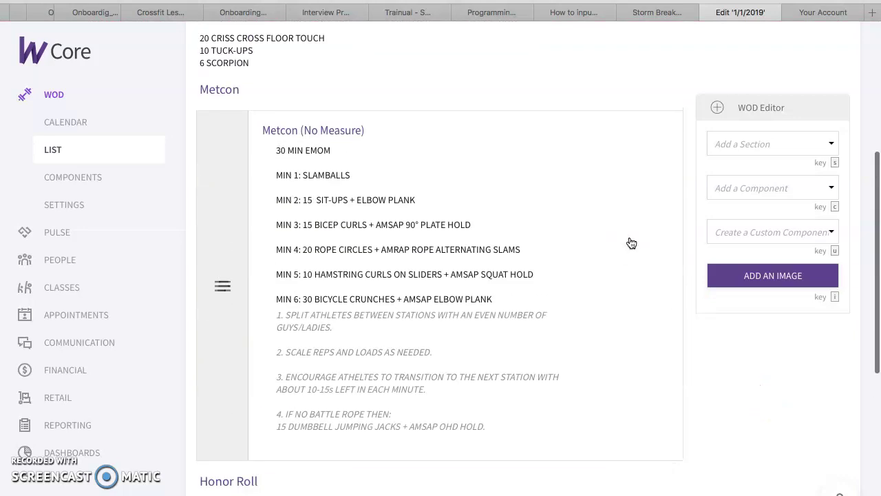
# Step: Open the 1/1/2019 WOD's basic details to review publishing dates and times, then return to the list
pyautogui.scroll(3, 600, 313)
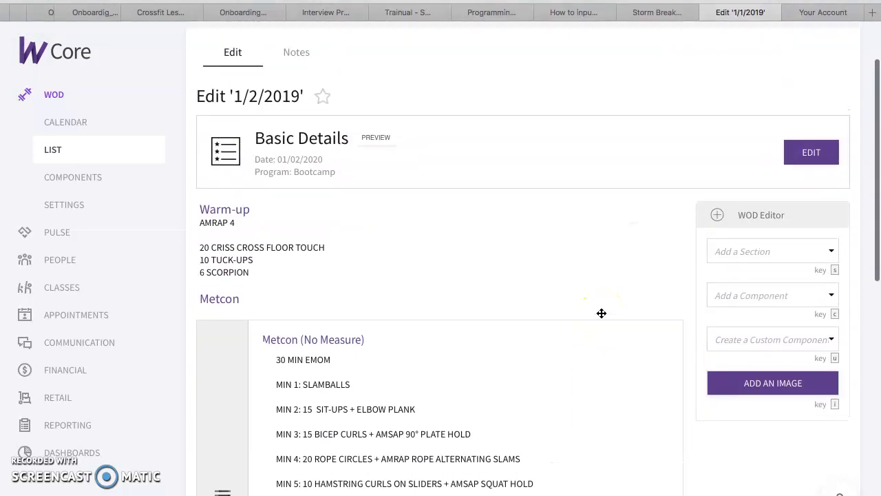
pyautogui.scroll(1, 592, 312)
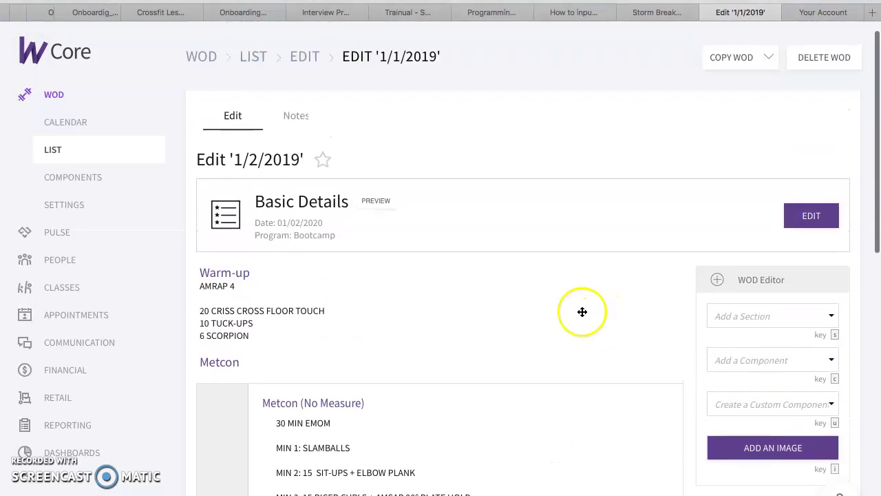
pyautogui.click(52, 150)
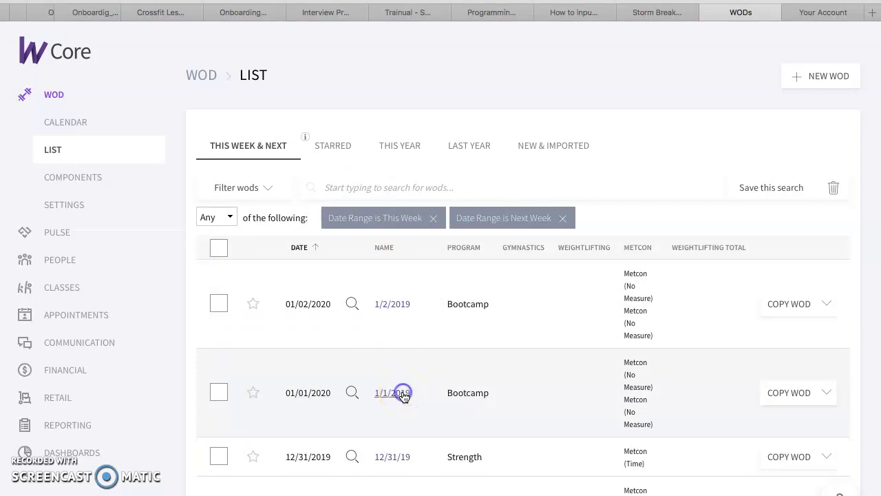
pyautogui.click(403, 397)
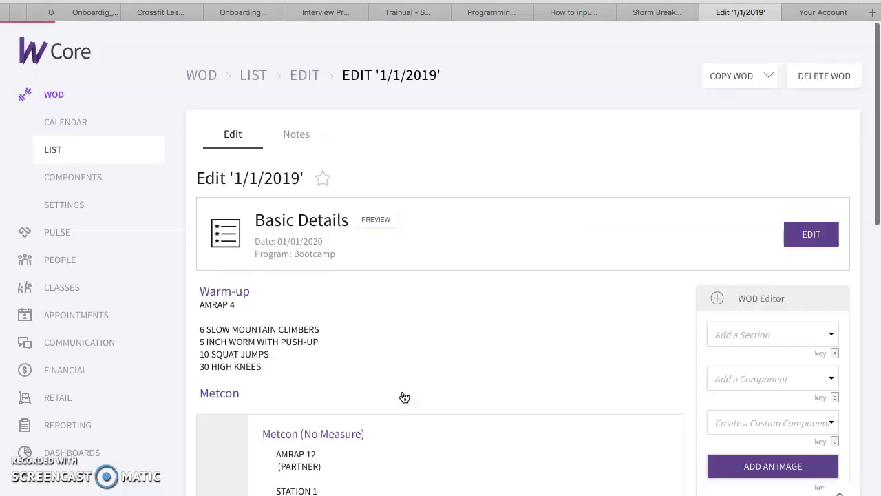
pyautogui.click(810, 235)
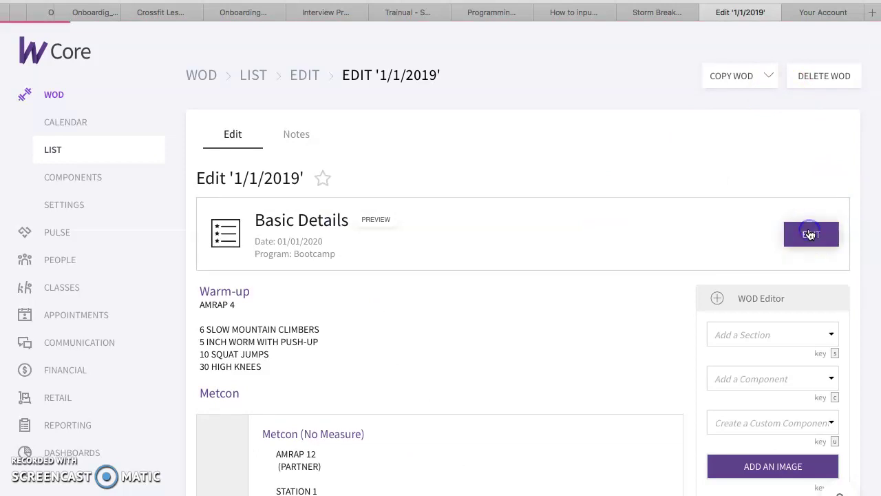
pyautogui.scroll(-3, 752, 232)
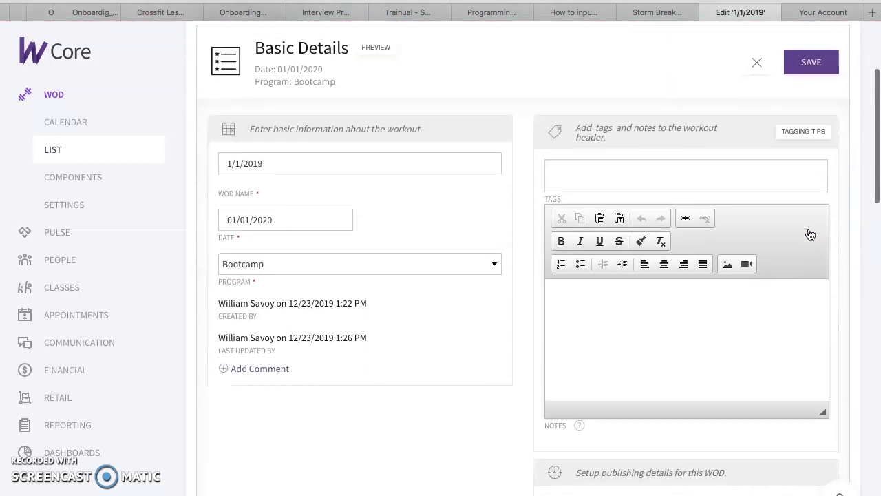
pyautogui.scroll(-2, 753, 234)
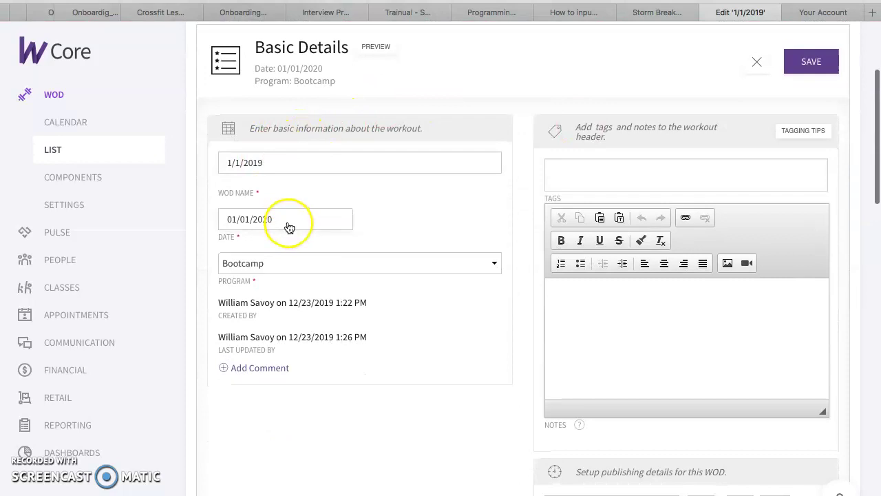
pyautogui.scroll(-4, 462, 266)
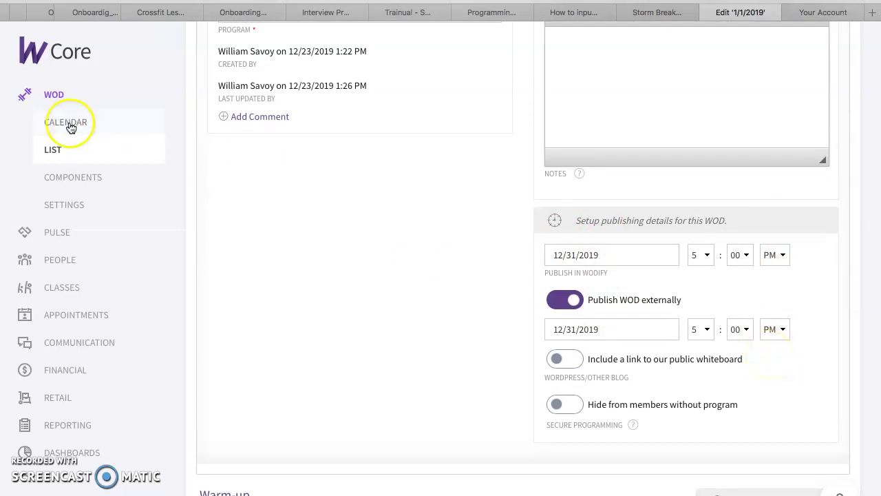
pyautogui.click(55, 148)
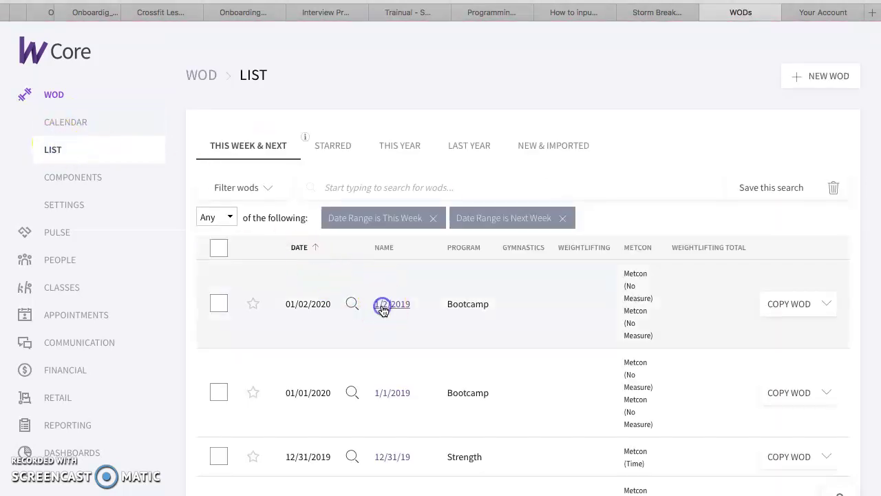
# Step: Check the 1/2/2019 WOD's publishing details under Basic Details, then go back to the WOD list with the browser windowed
pyautogui.click(383, 309)
pyautogui.scroll(-2, 806, 122)
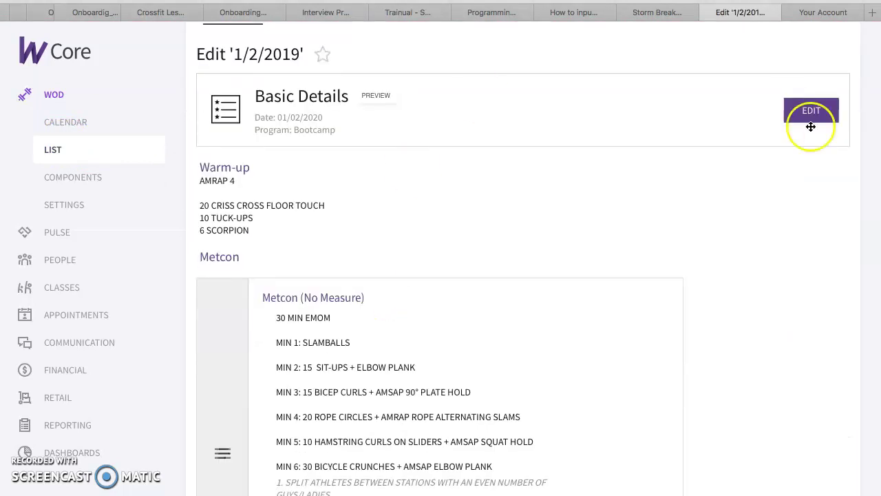
pyautogui.scroll(1, 801, 72)
pyautogui.click(807, 105)
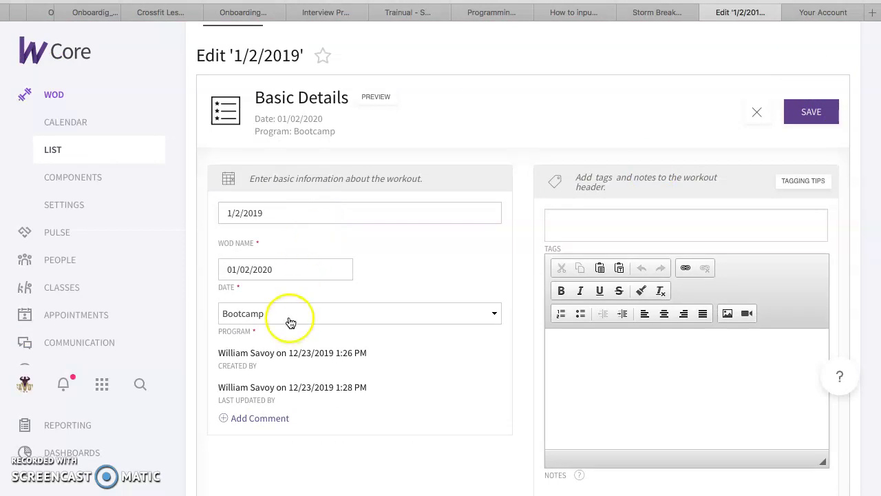
pyautogui.scroll(-5, 289, 317)
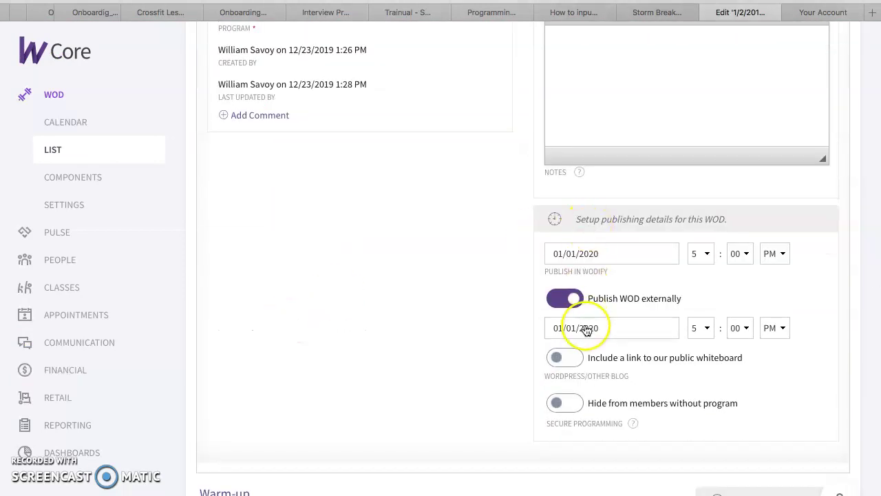
pyautogui.scroll(2, 780, 458)
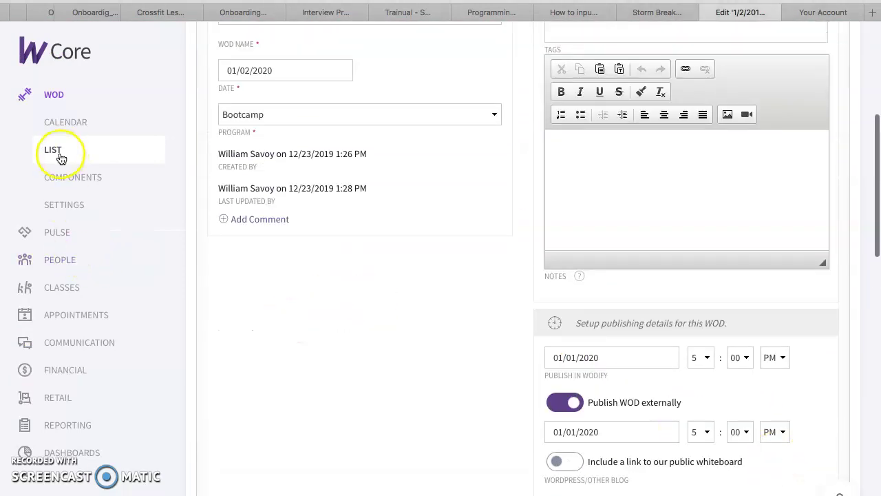
pyautogui.click(56, 152)
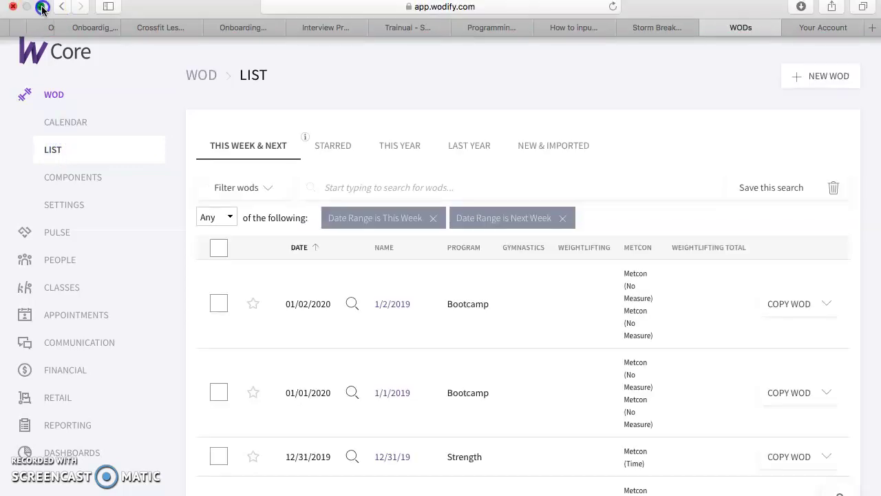
pyautogui.click(42, 7)
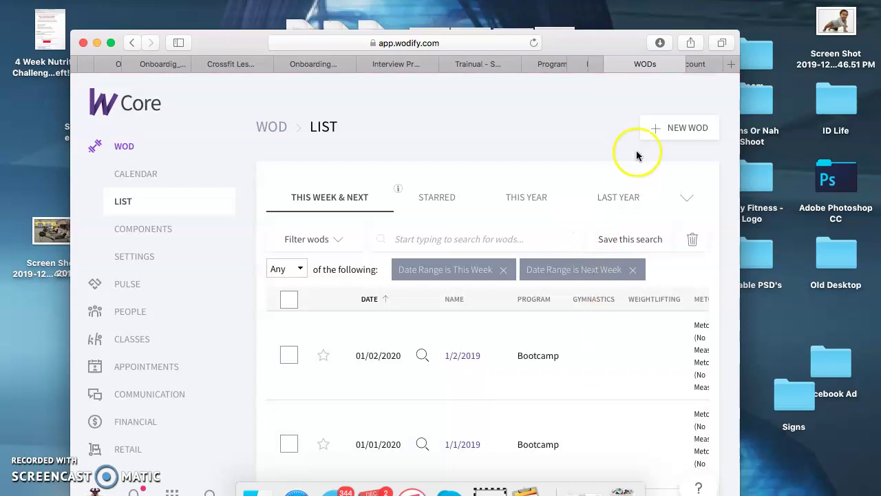